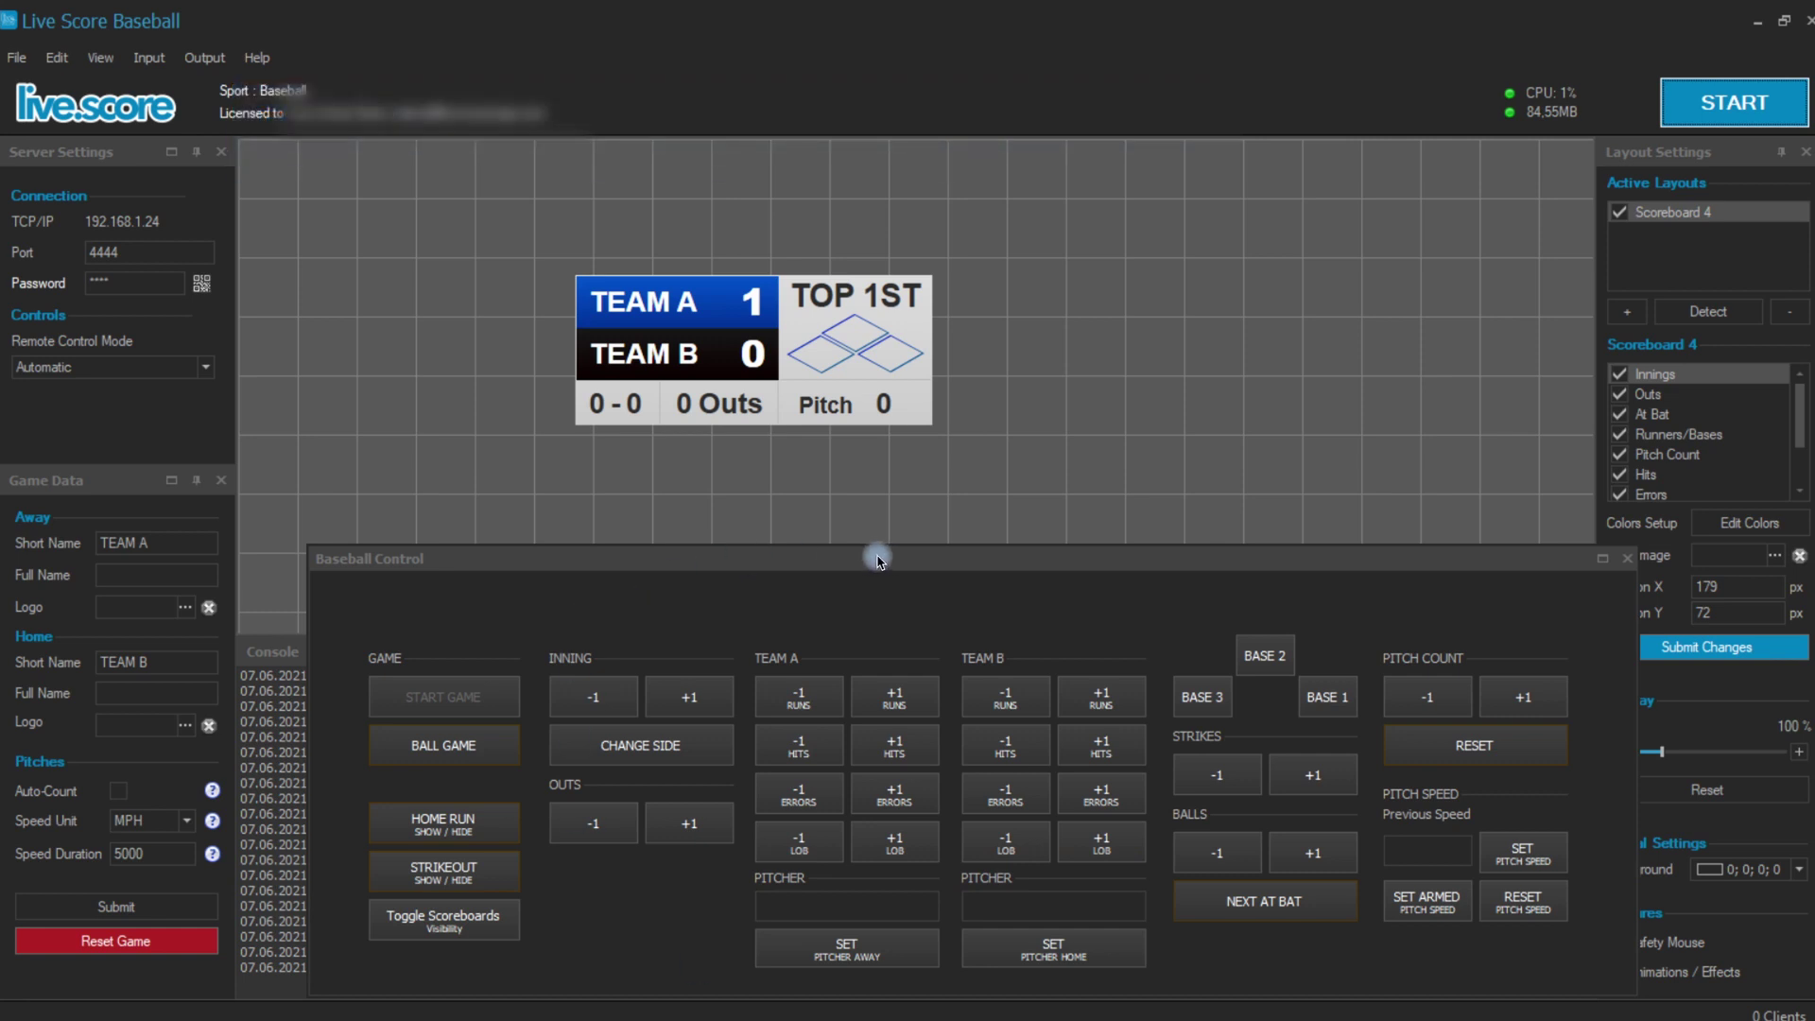
Step: Open the program Settings dialog from the Edit menu
{"action": "left_click", "coordinate": [52, 60]}
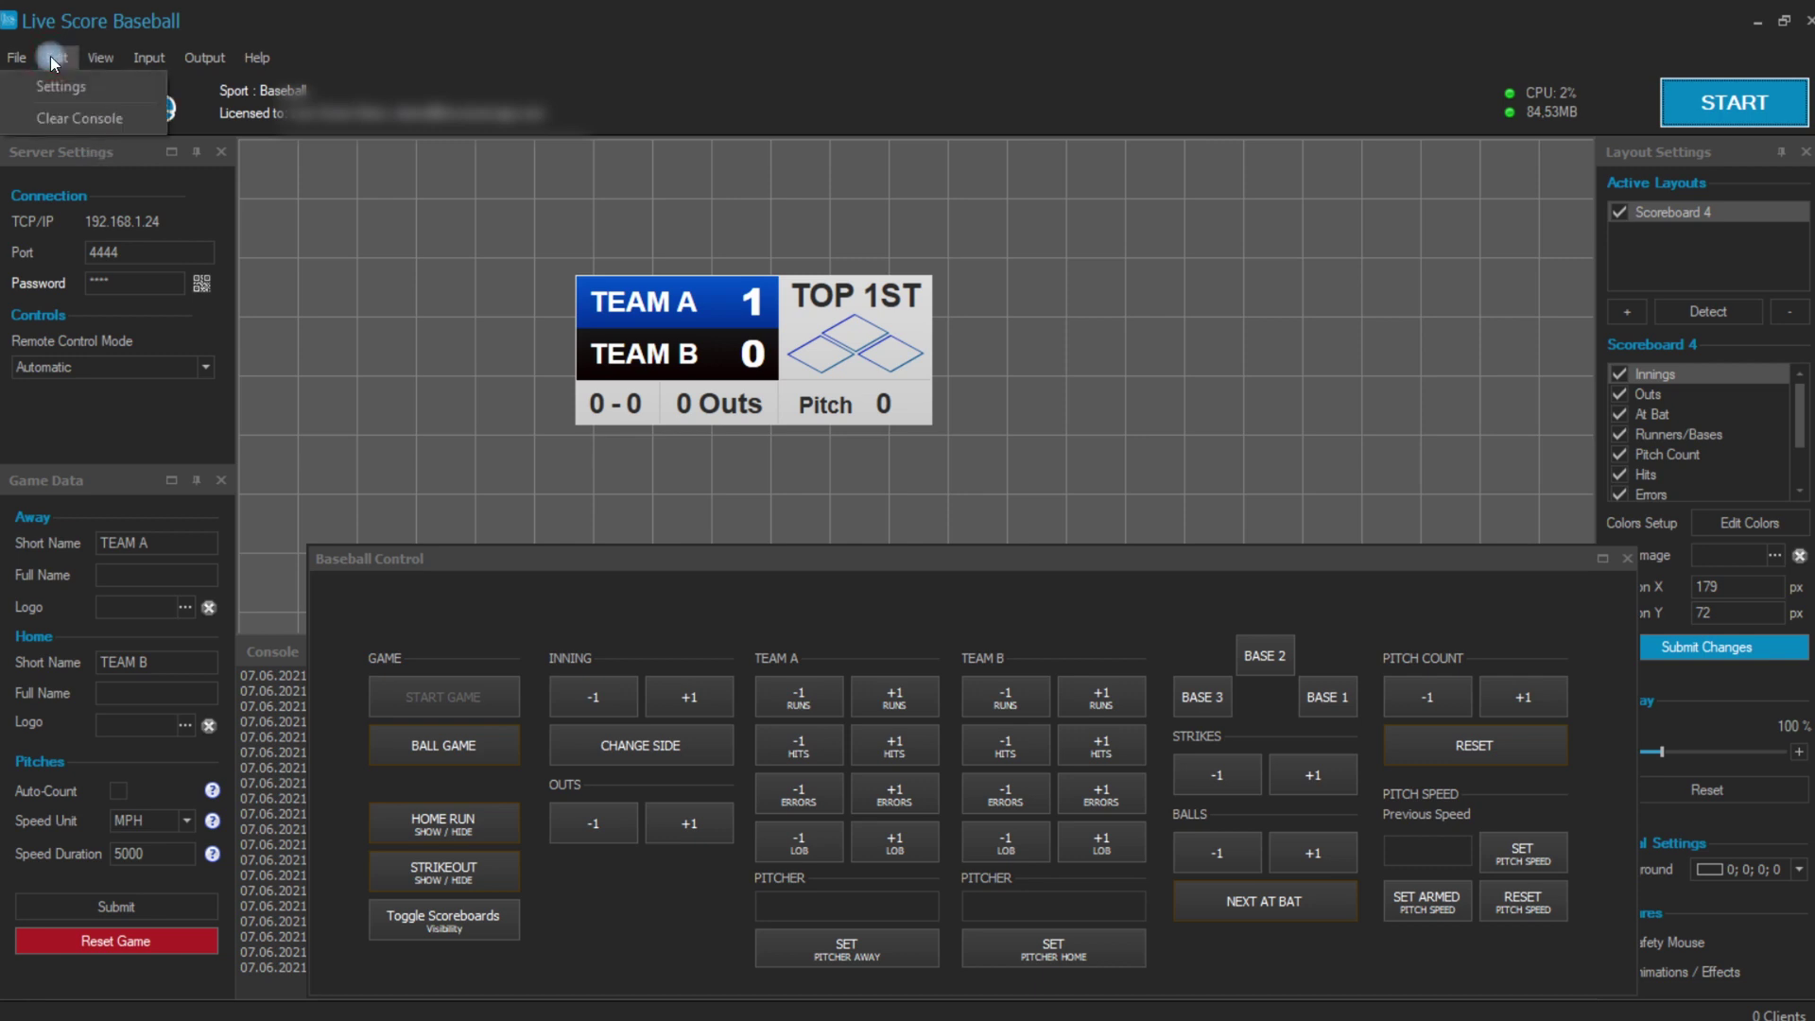
{"action": "left_click", "coordinate": [57, 85]}
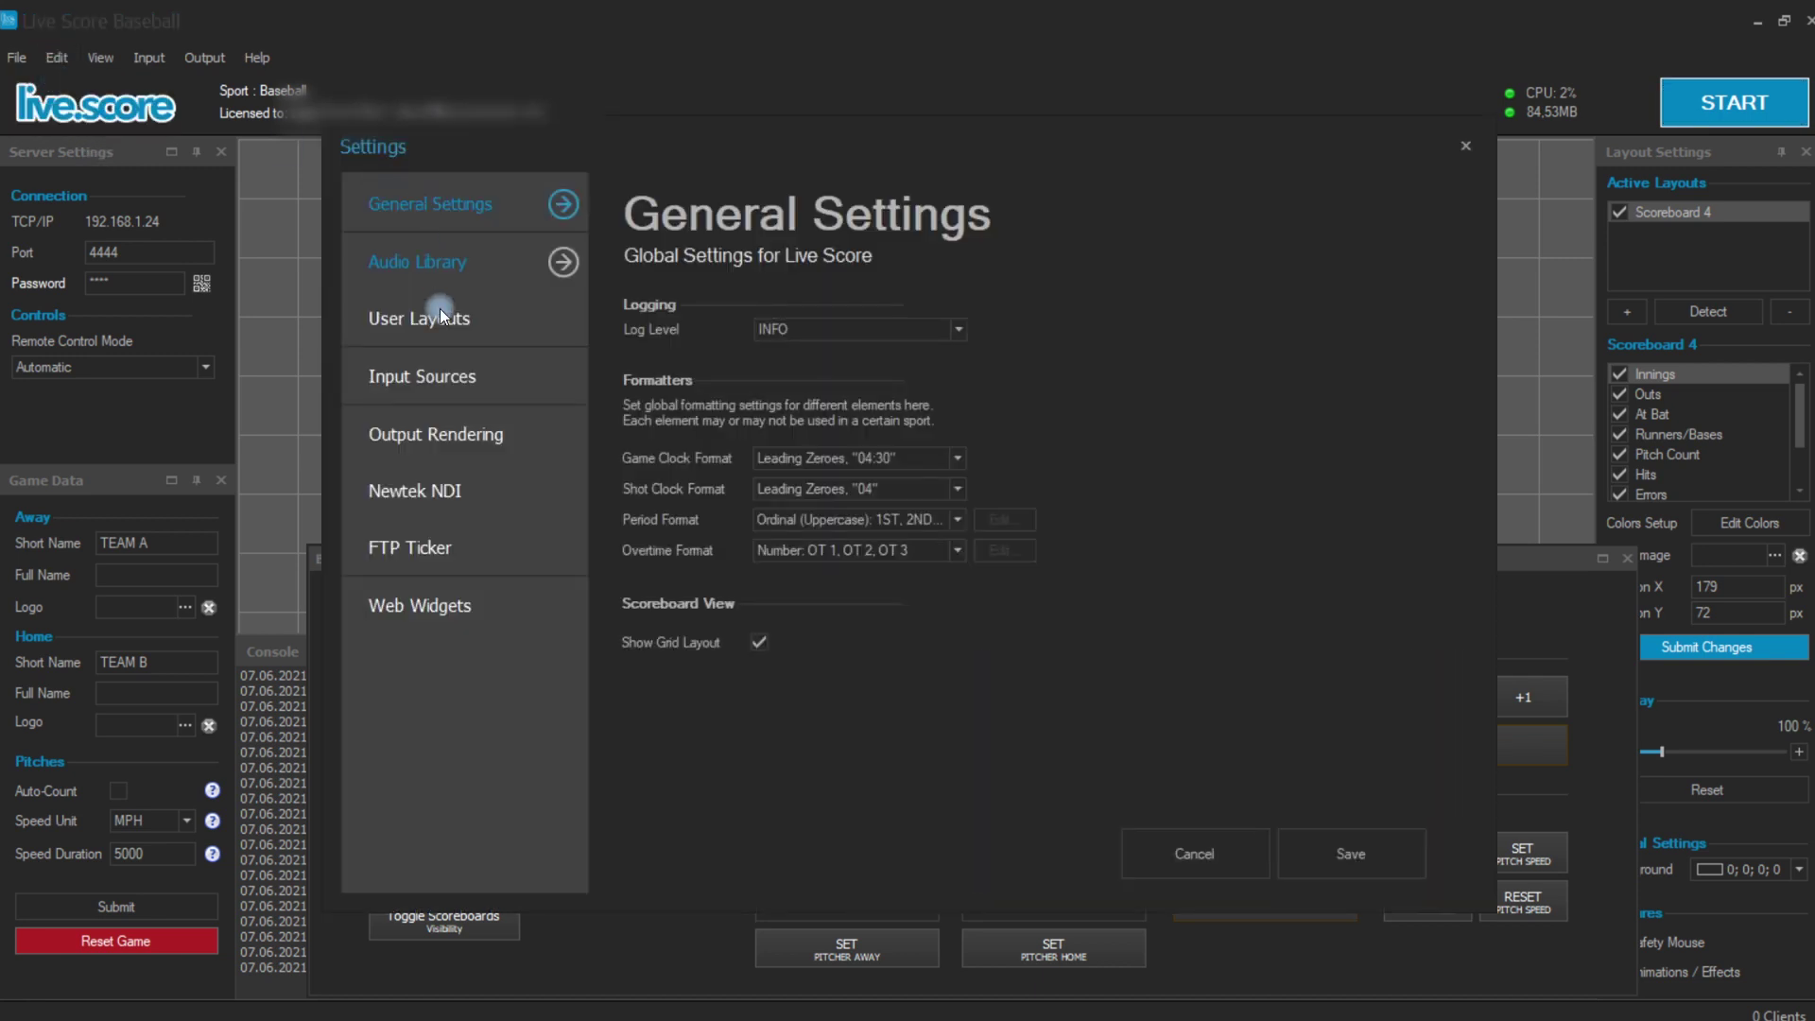
Step: Switch to the FTP Ticker page and clear the existing access key
{"action": "left_click", "coordinate": [421, 558]}
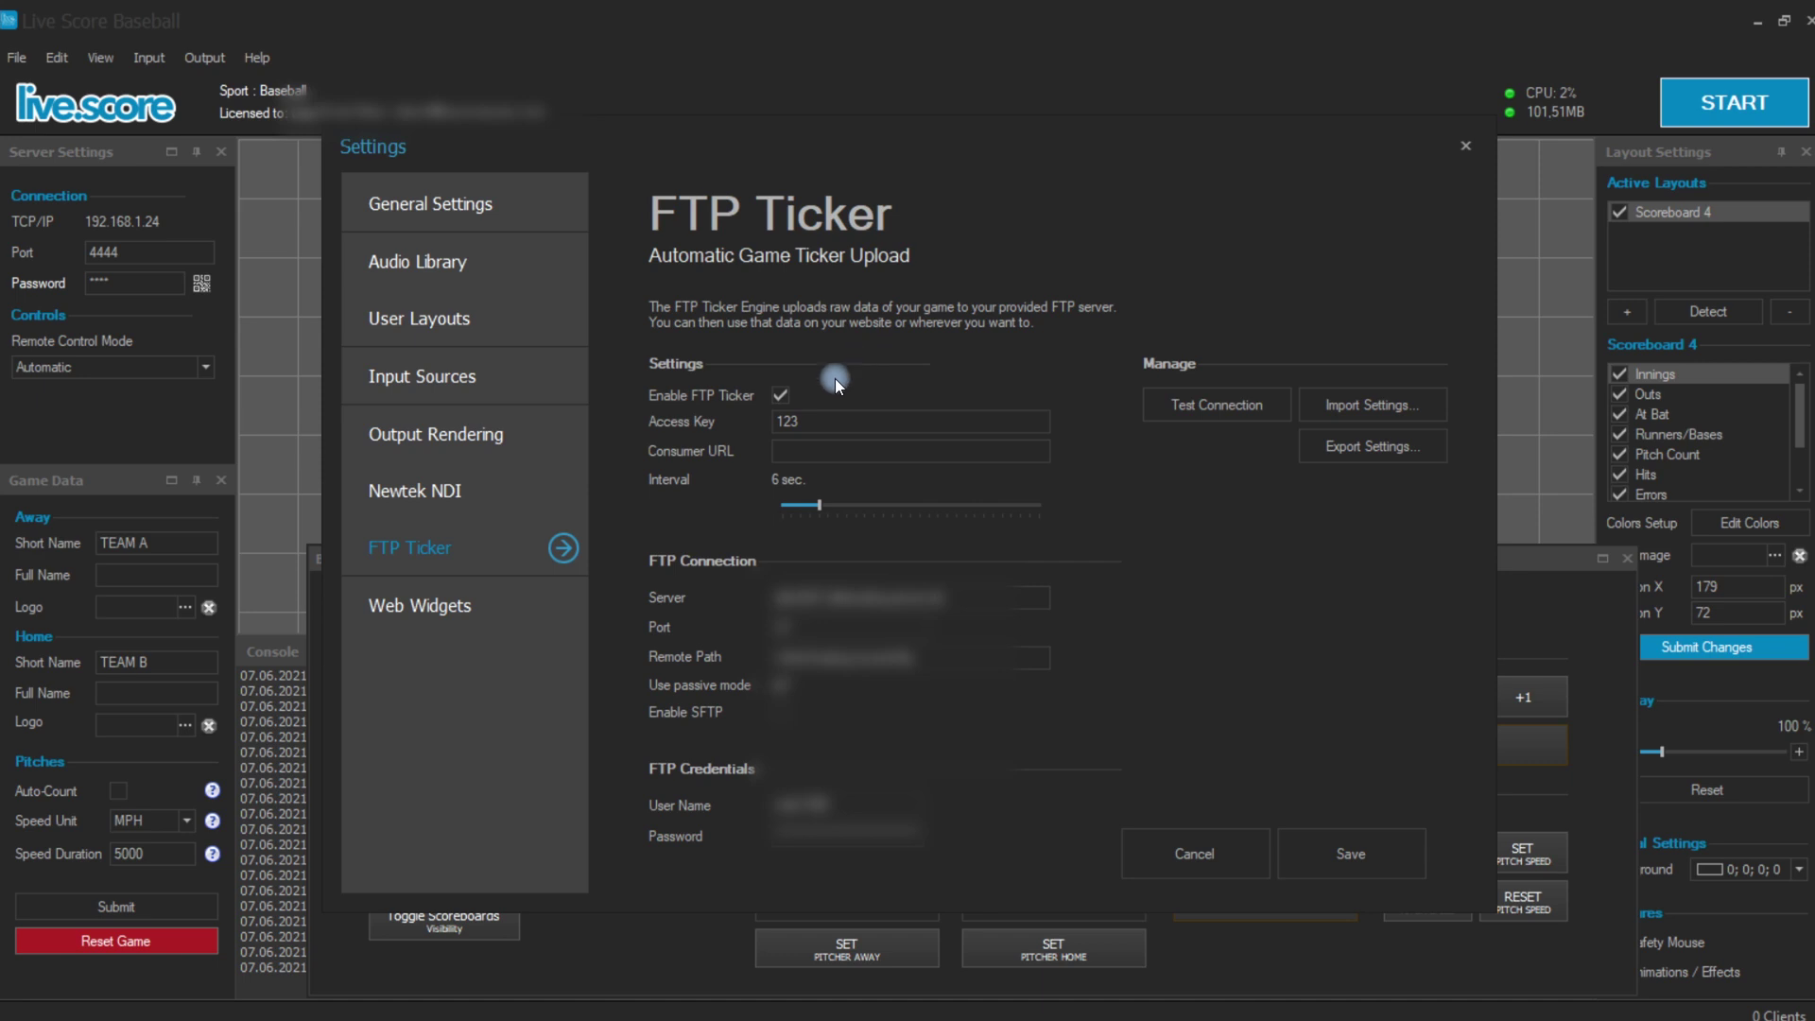
{"action": "left_click_drag", "start_coordinate": [787, 421], "coordinate": [744, 421]}
{"action": "key", "text": "BackSpace"}
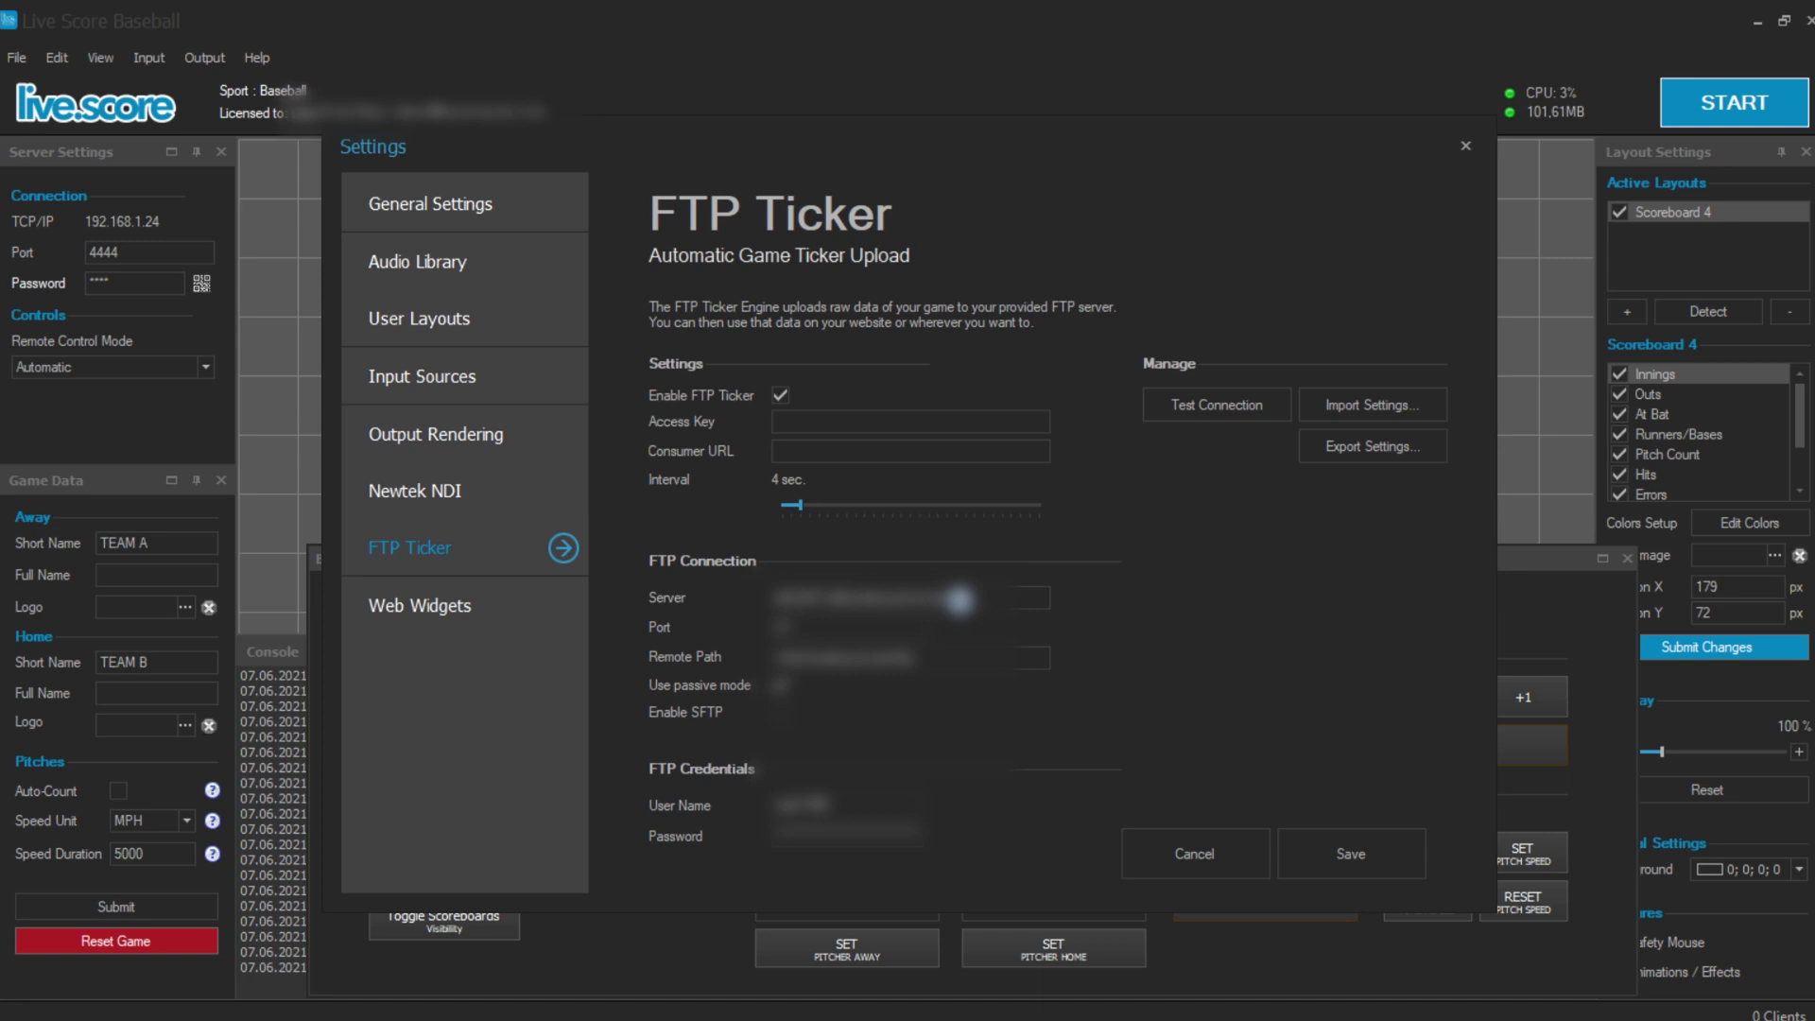
Step: Review the FTP server address, remote path and user name fields
{"action": "left_click_drag", "start_coordinate": [974, 598], "coordinate": [761, 597]}
{"action": "left_click_drag", "start_coordinate": [903, 655], "coordinate": [771, 657]}
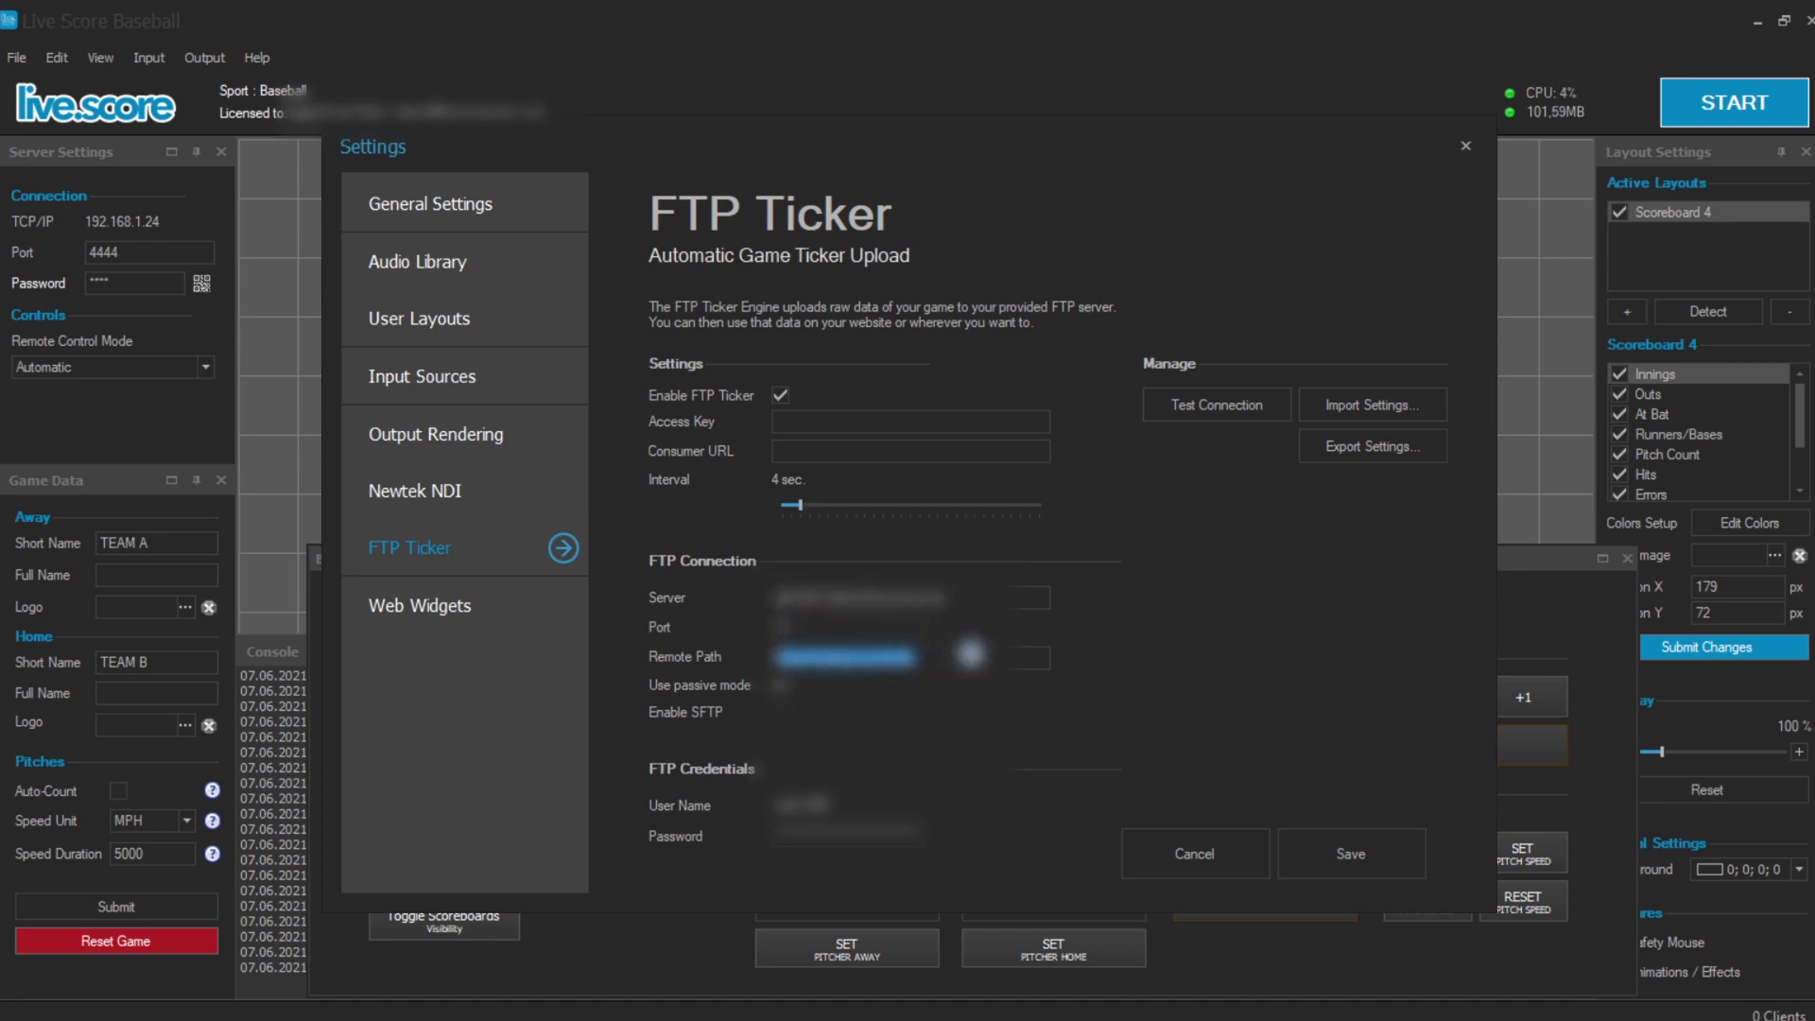
{"action": "left_click", "coordinate": [909, 665]}
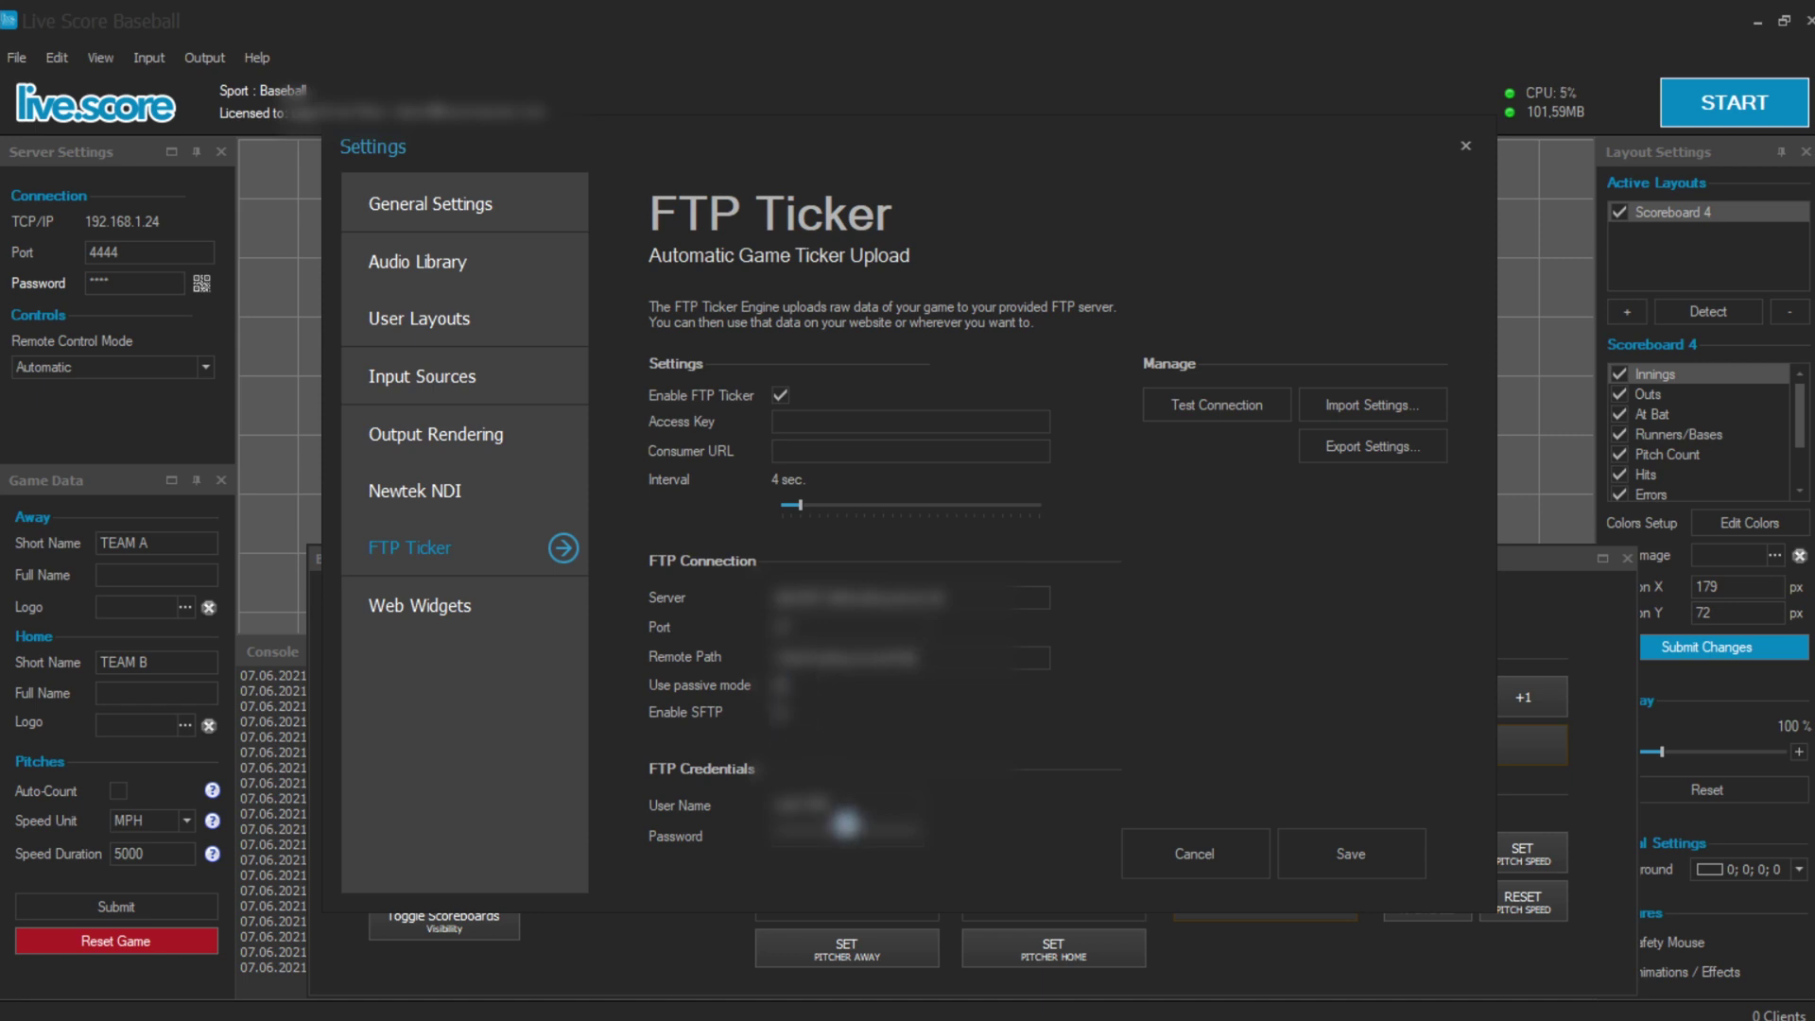
{"action": "left_click_drag", "start_coordinate": [849, 804], "coordinate": [756, 804]}
{"action": "left_click", "coordinate": [821, 830]}
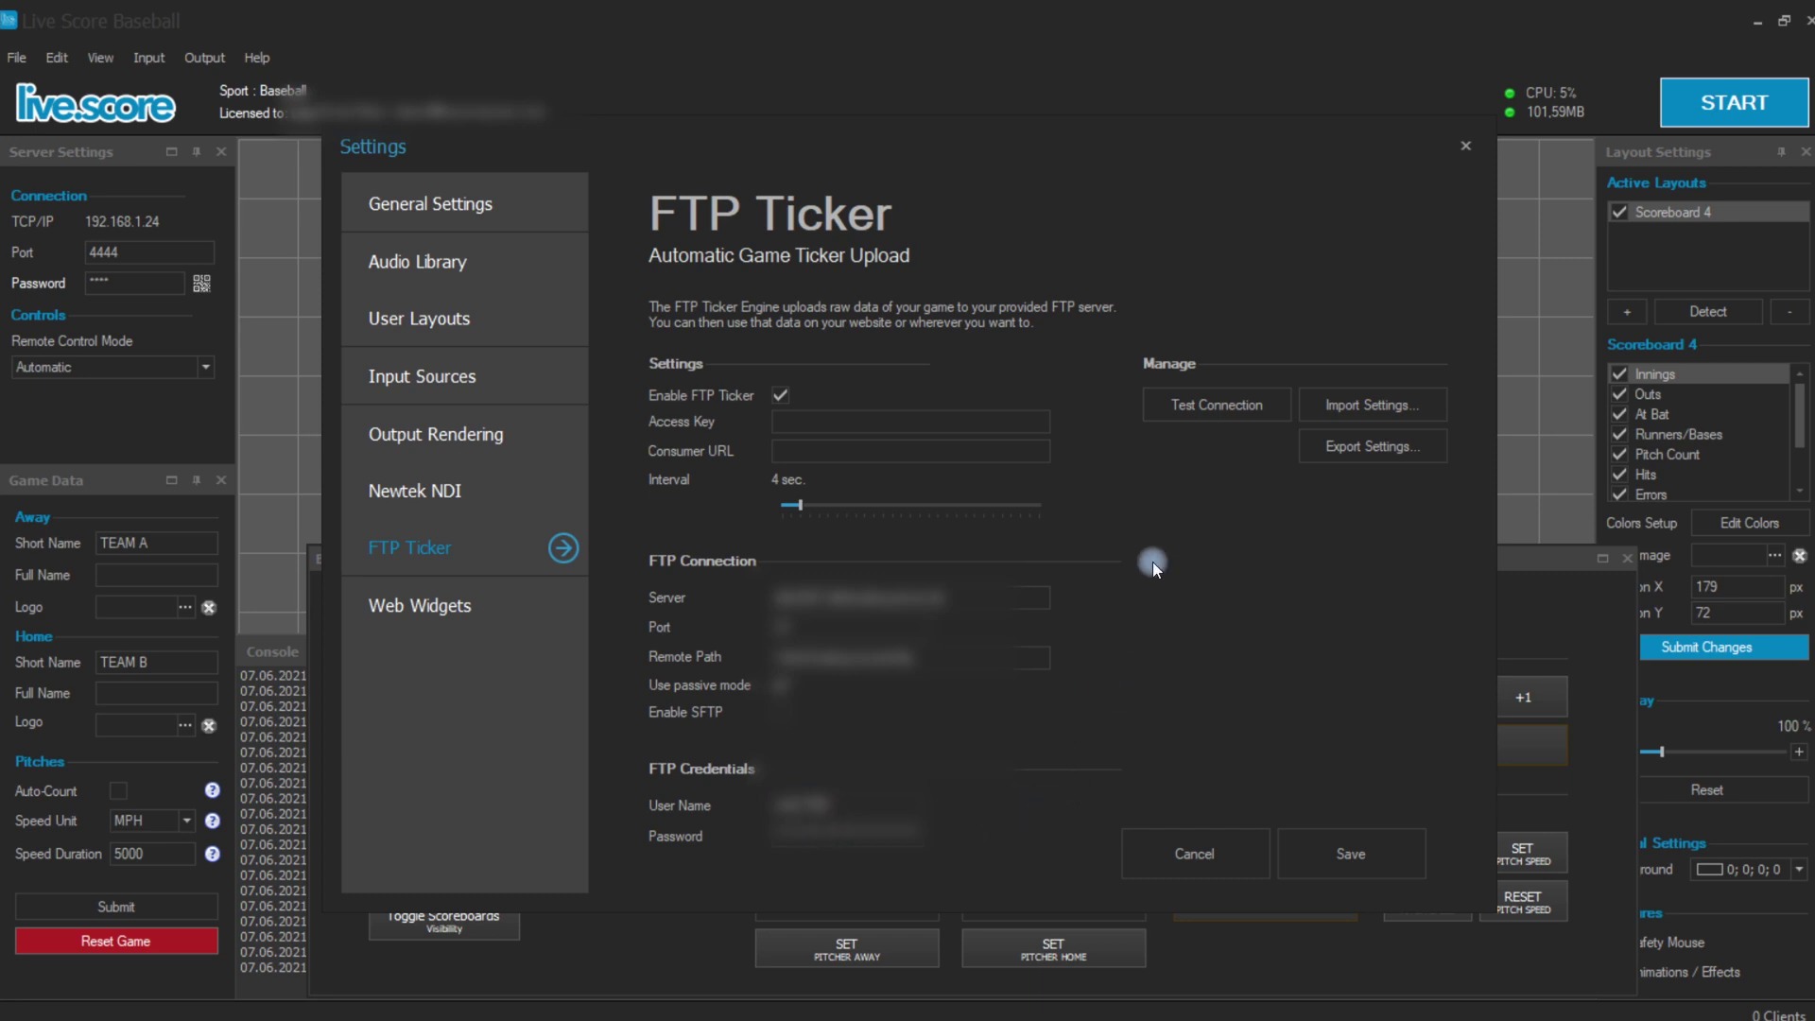
Step: Confirm the FTP connection test succeeds, then save the FTP Ticker settings
{"action": "left_click", "coordinate": [1195, 413]}
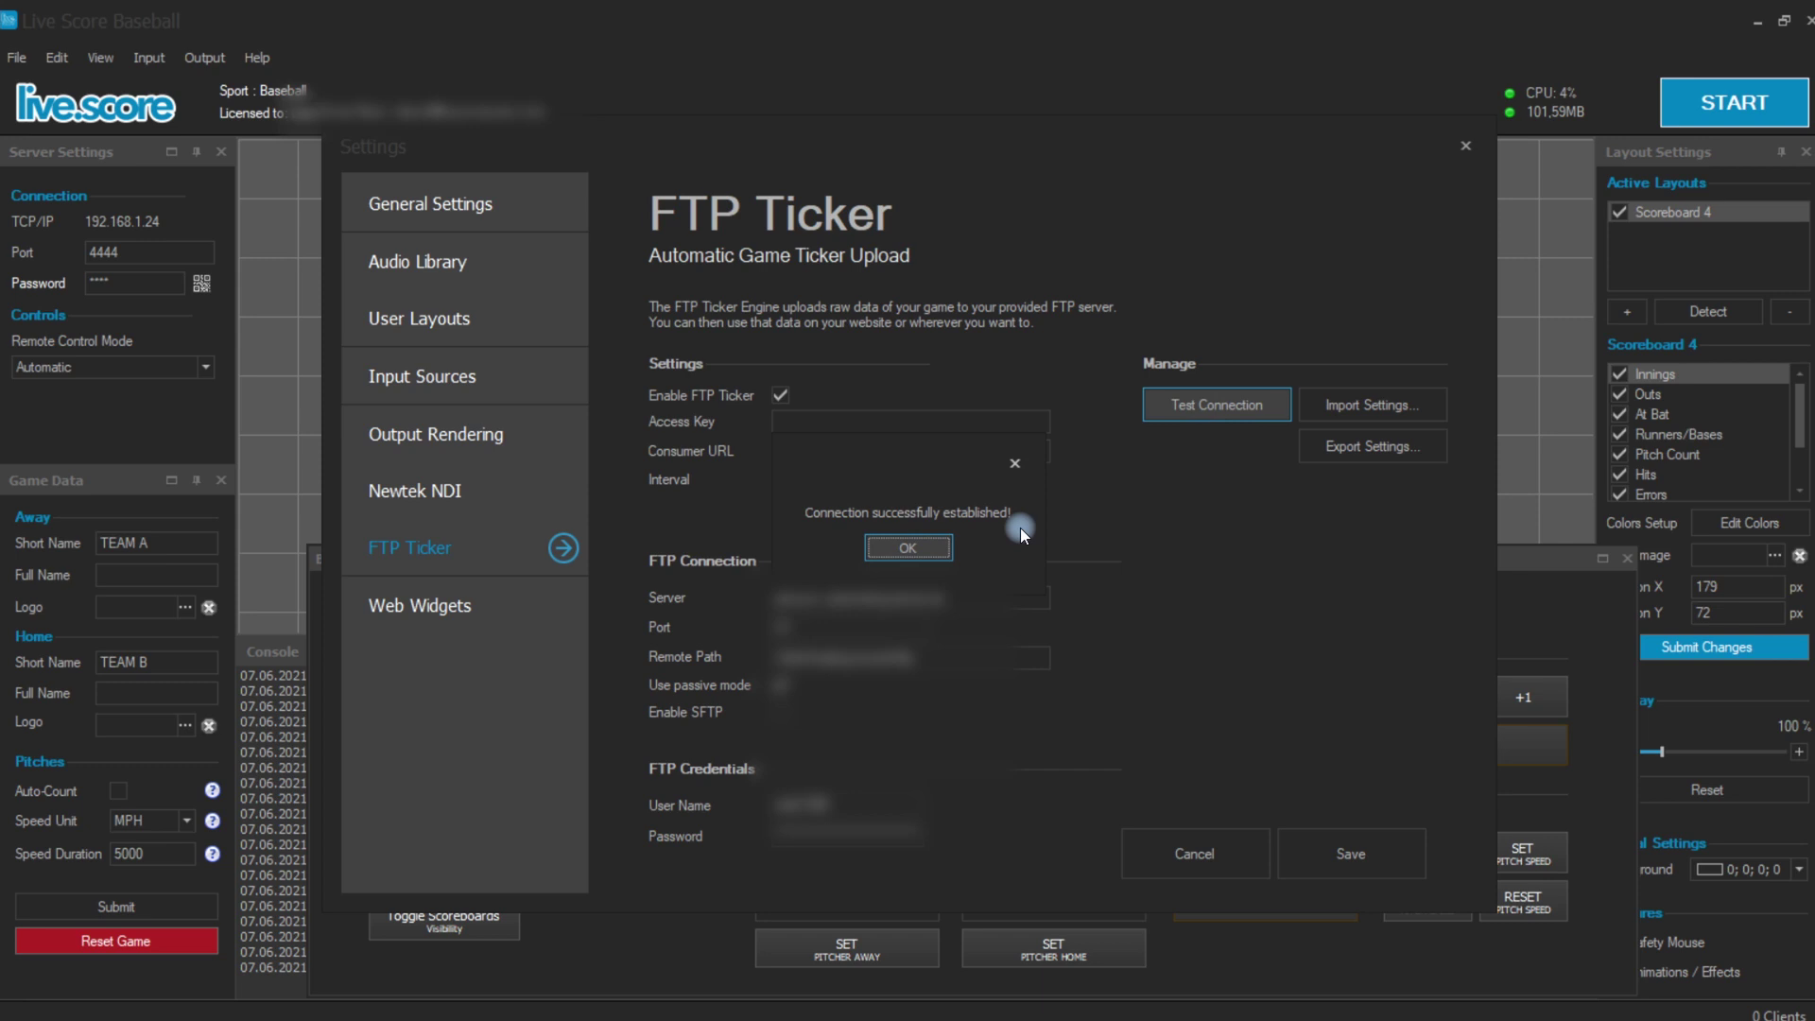
{"action": "left_click", "coordinate": [908, 547]}
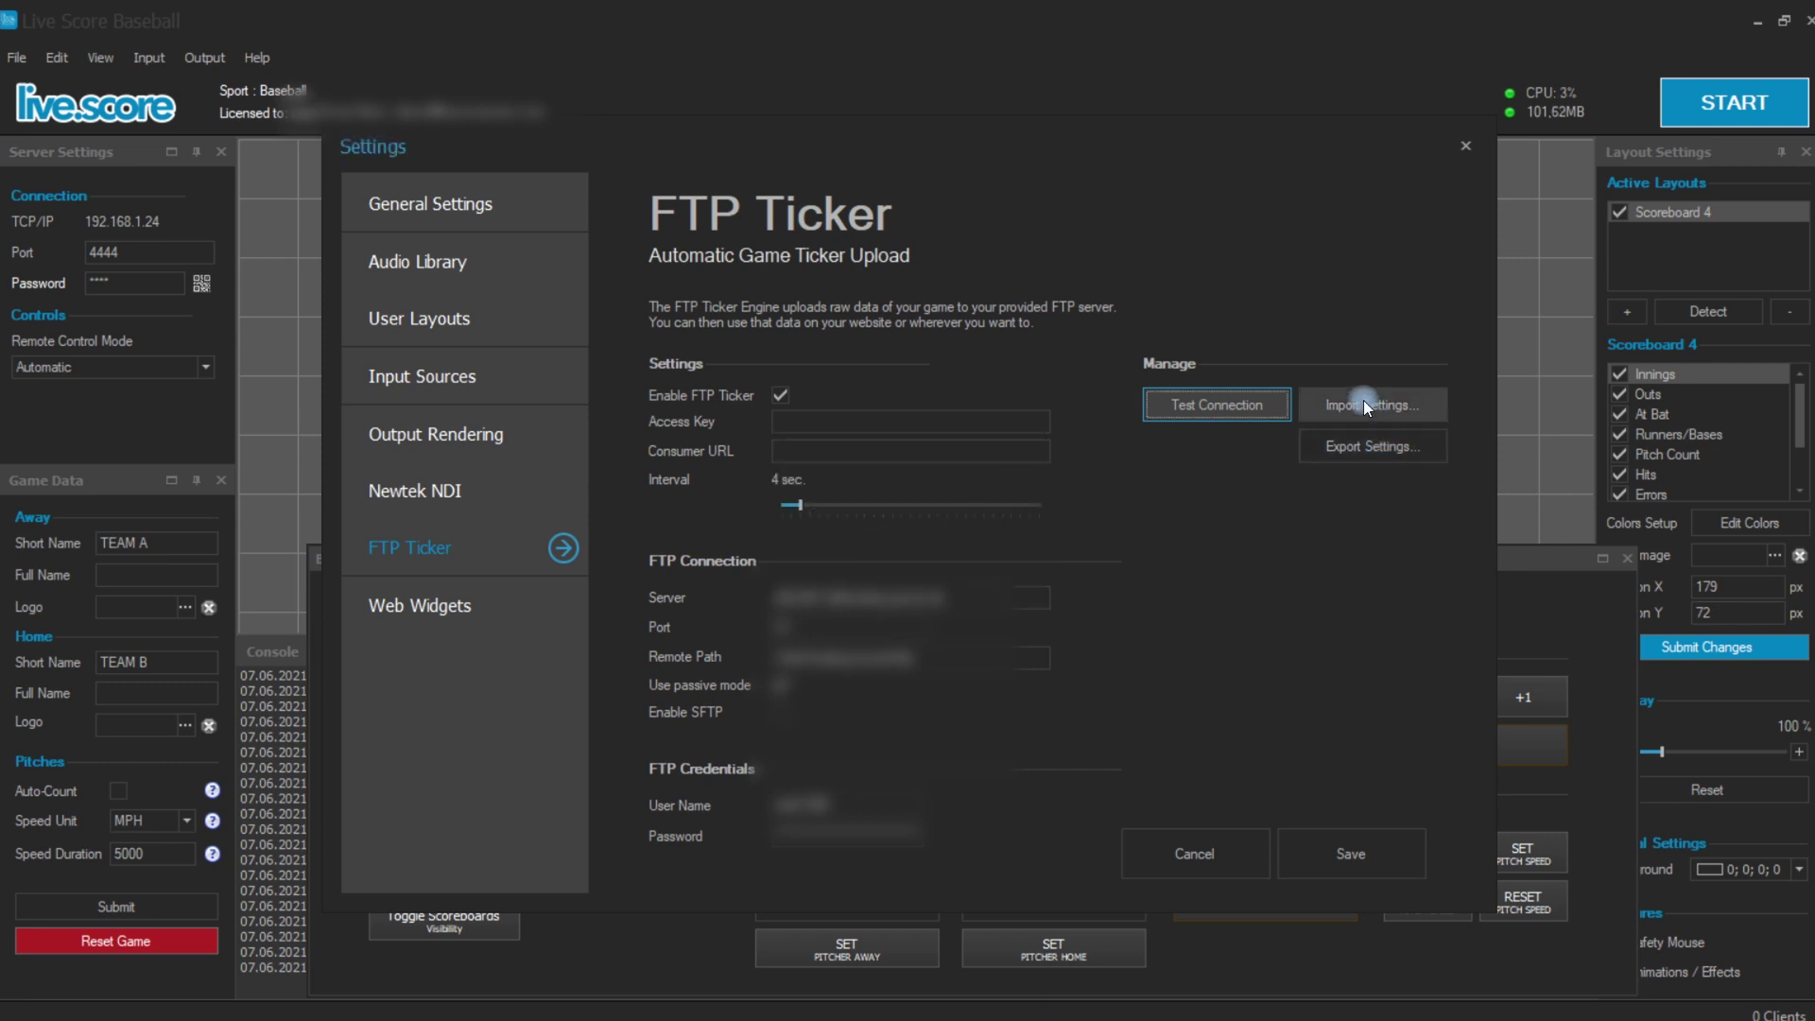
{"action": "left_click", "coordinate": [1350, 856]}
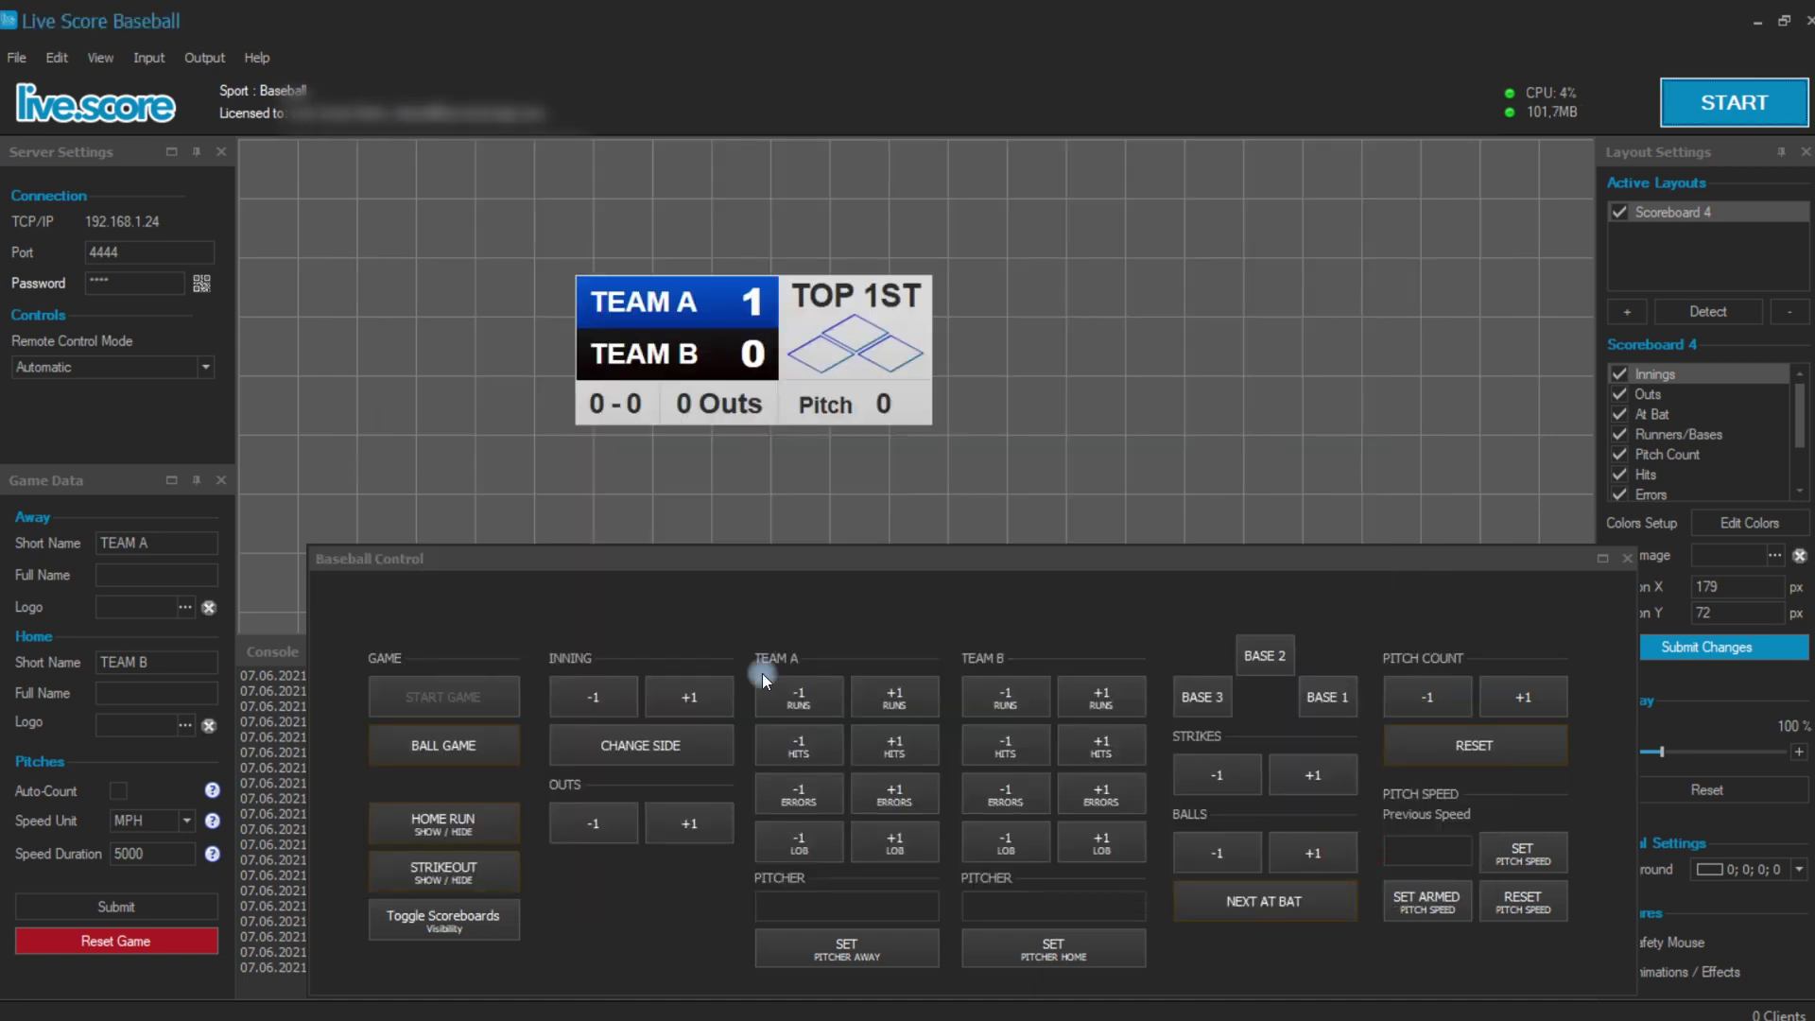
Step: Check that Output uses FTP Upload and start the live output
{"action": "left_click", "coordinate": [196, 59]}
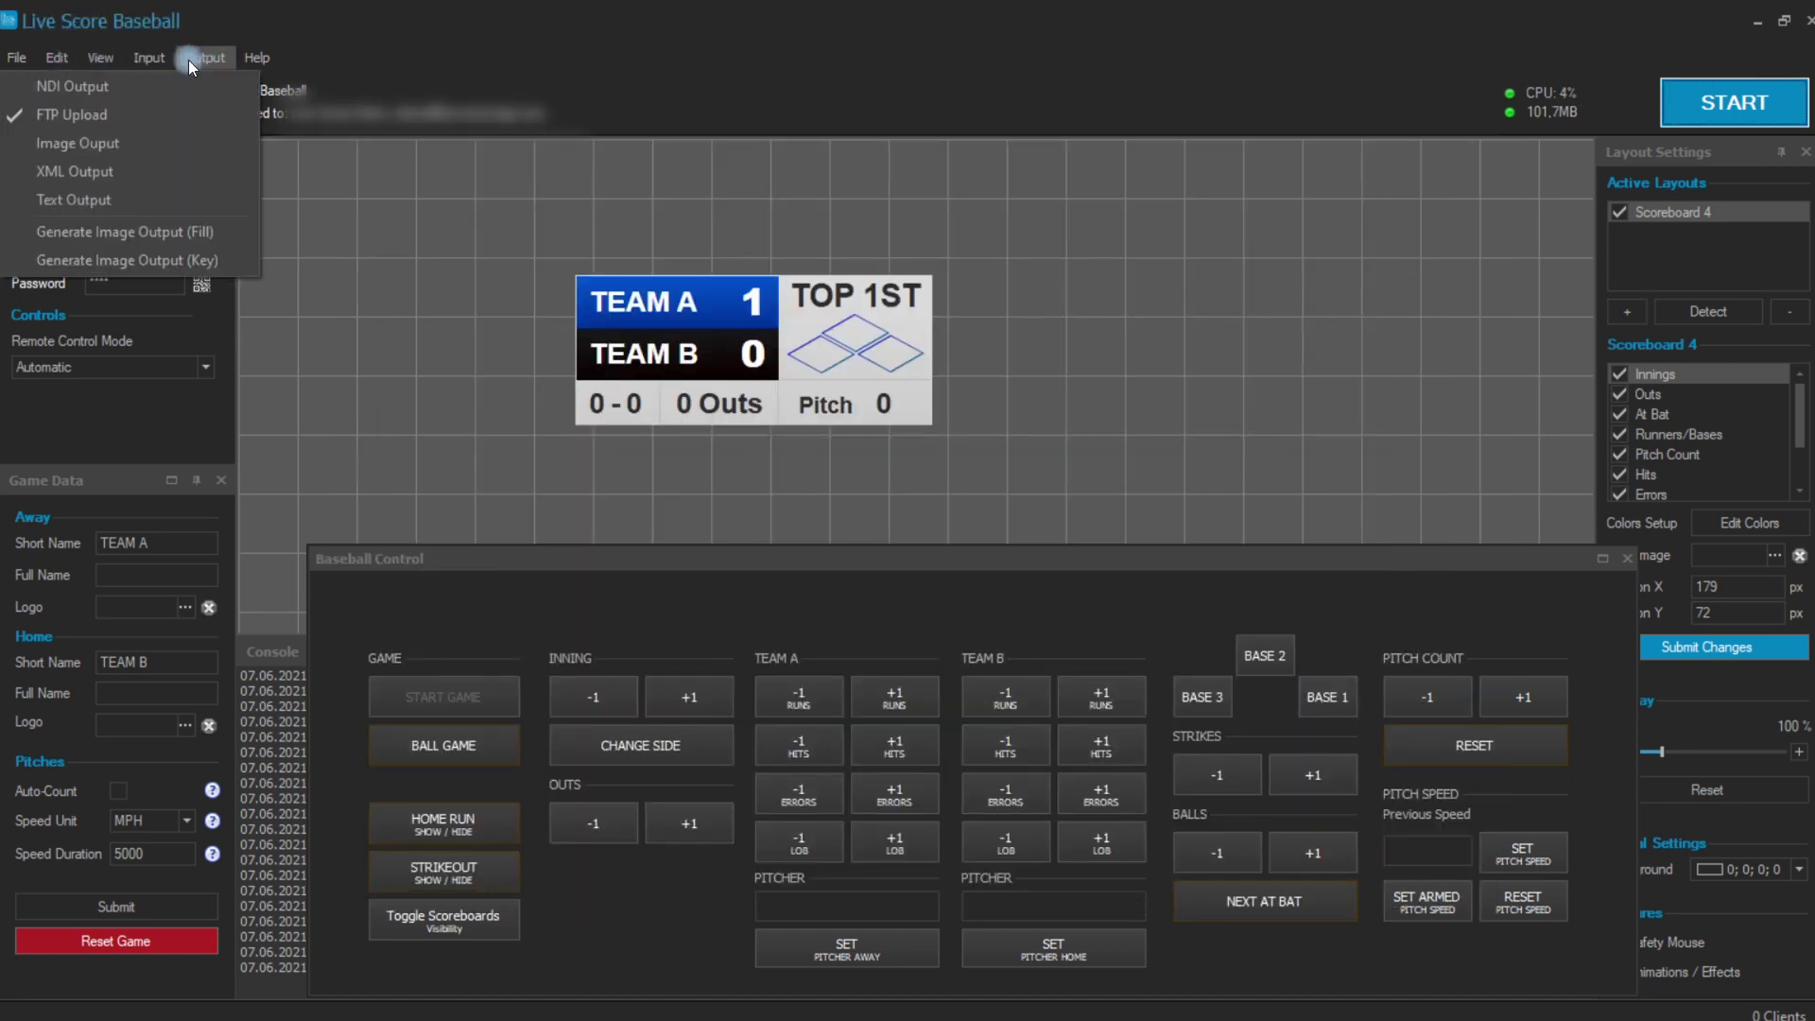
{"action": "left_click", "coordinate": [535, 28]}
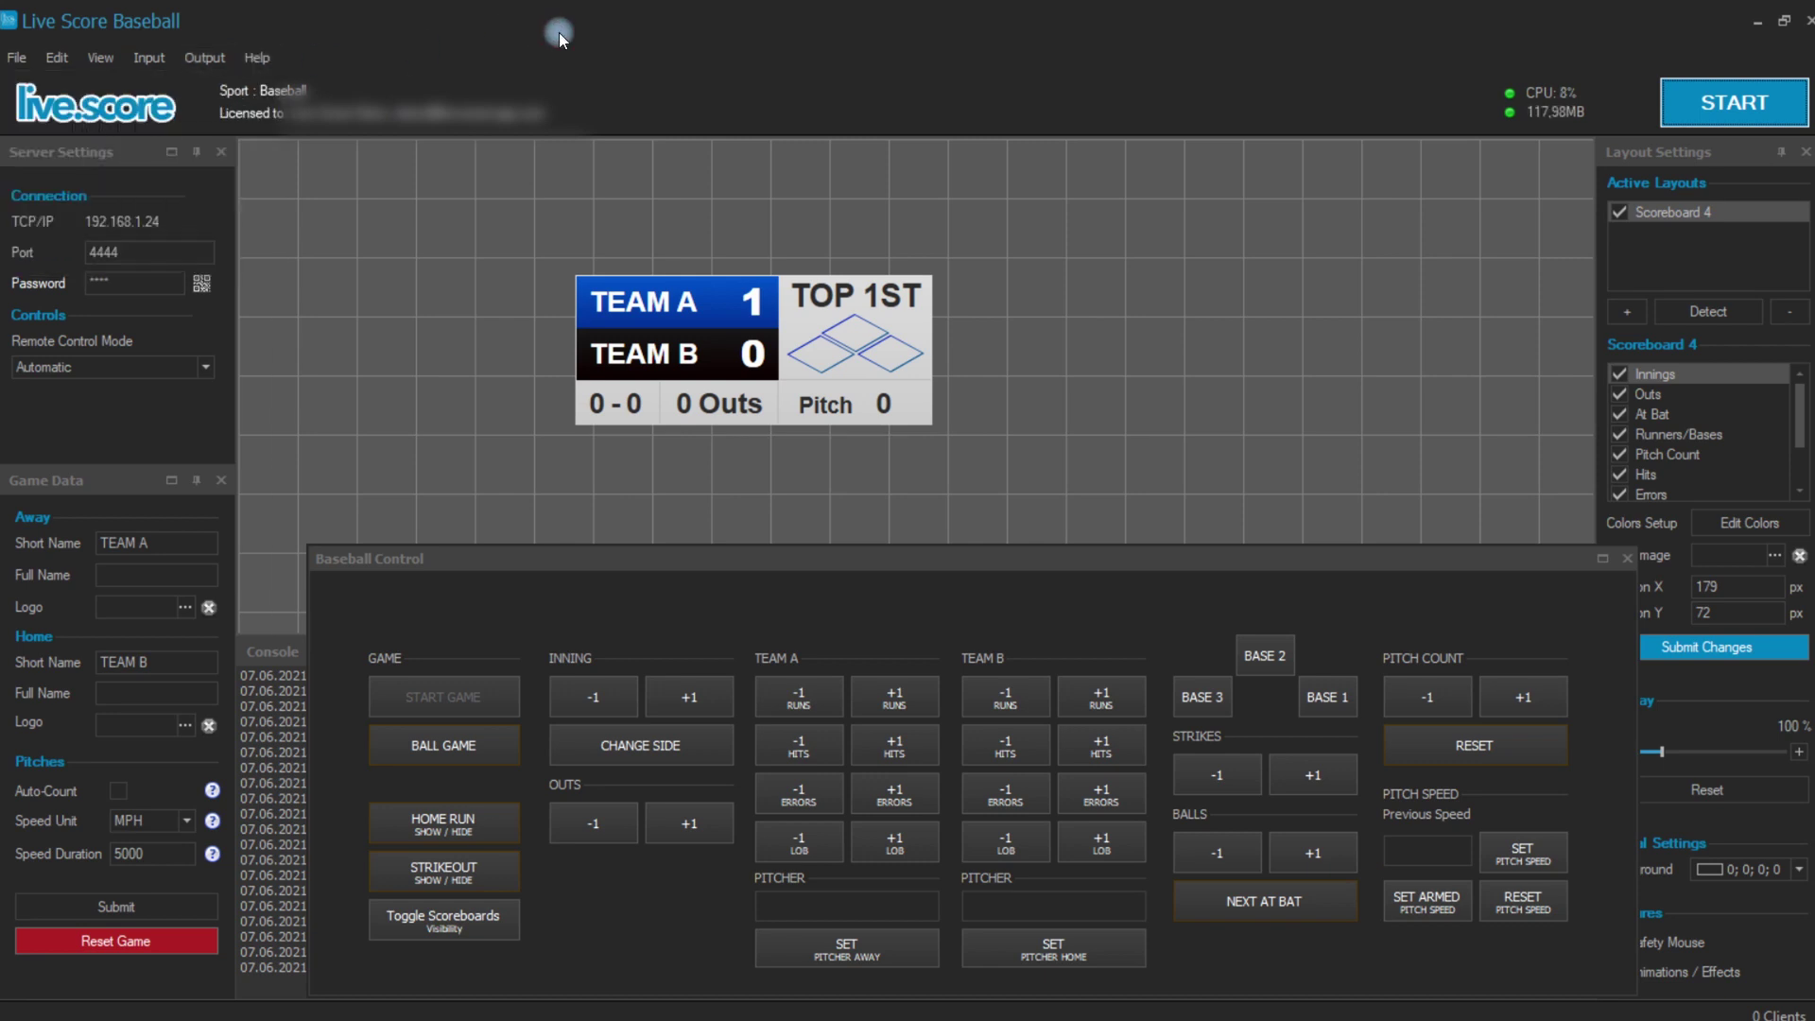
{"action": "left_click", "coordinate": [1692, 112]}
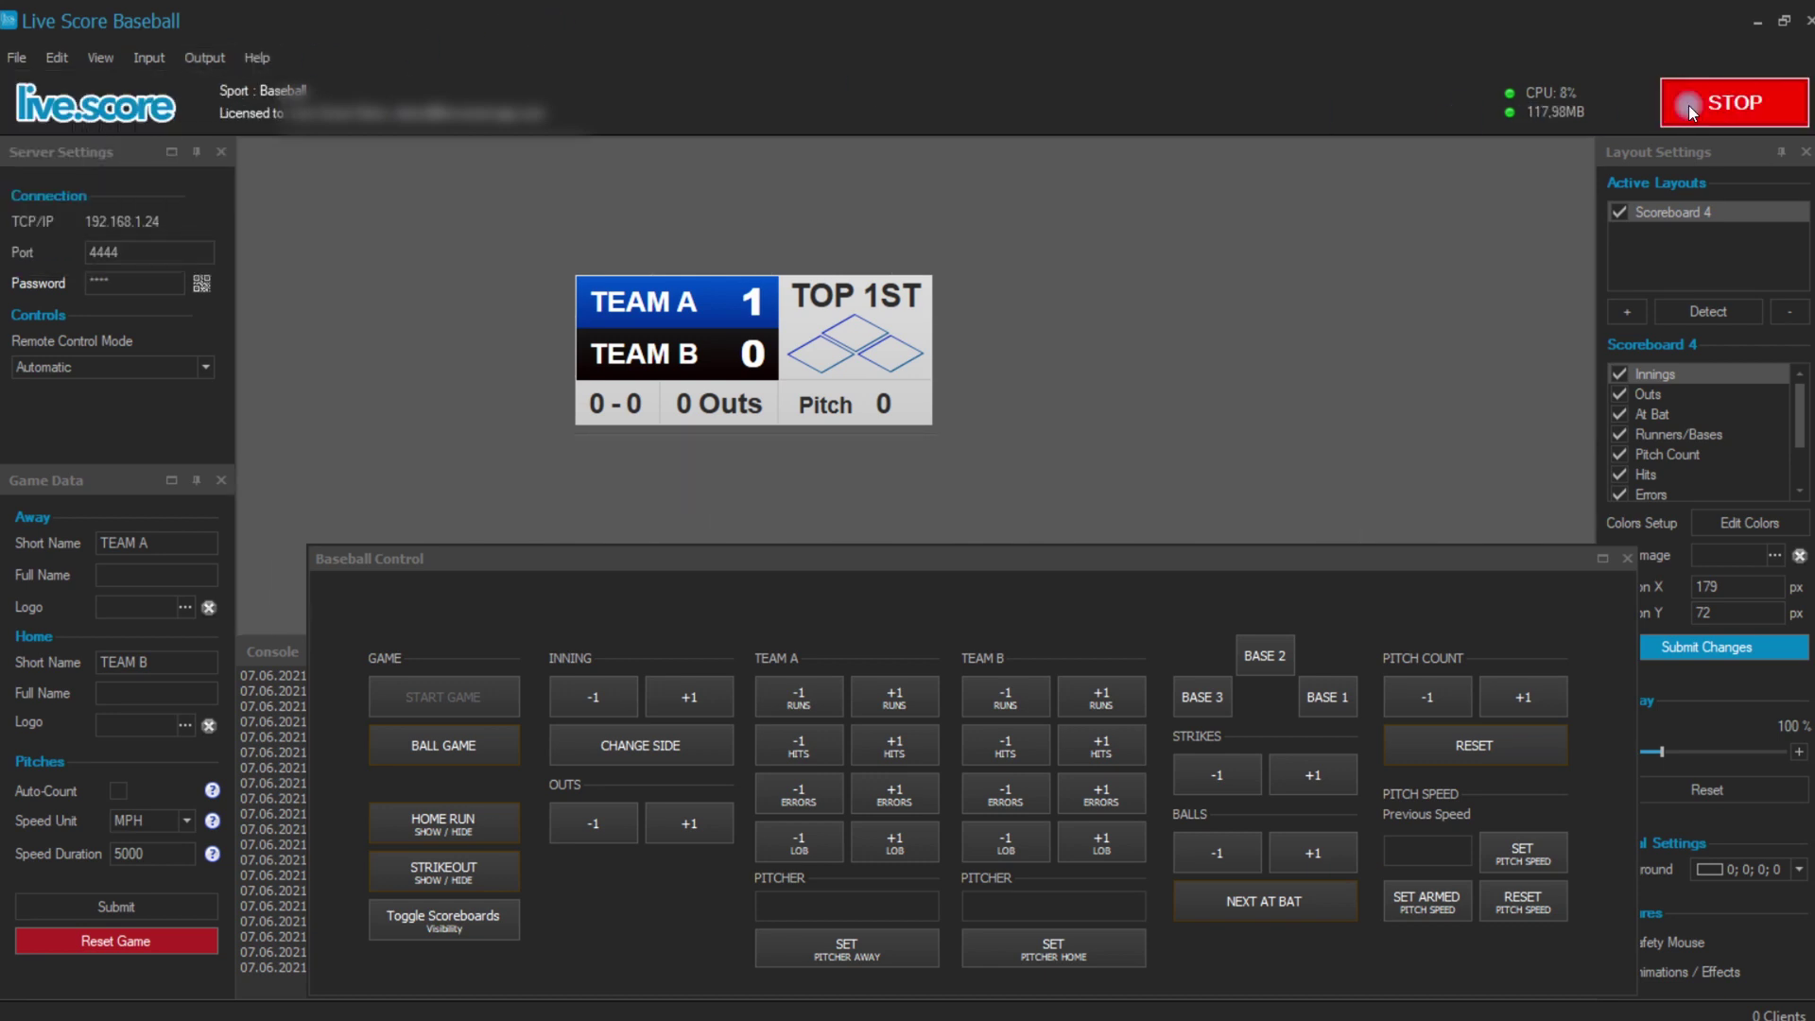
{"action": "left_click_drag", "start_coordinate": [1052, 559], "coordinate": [1062, 512]}
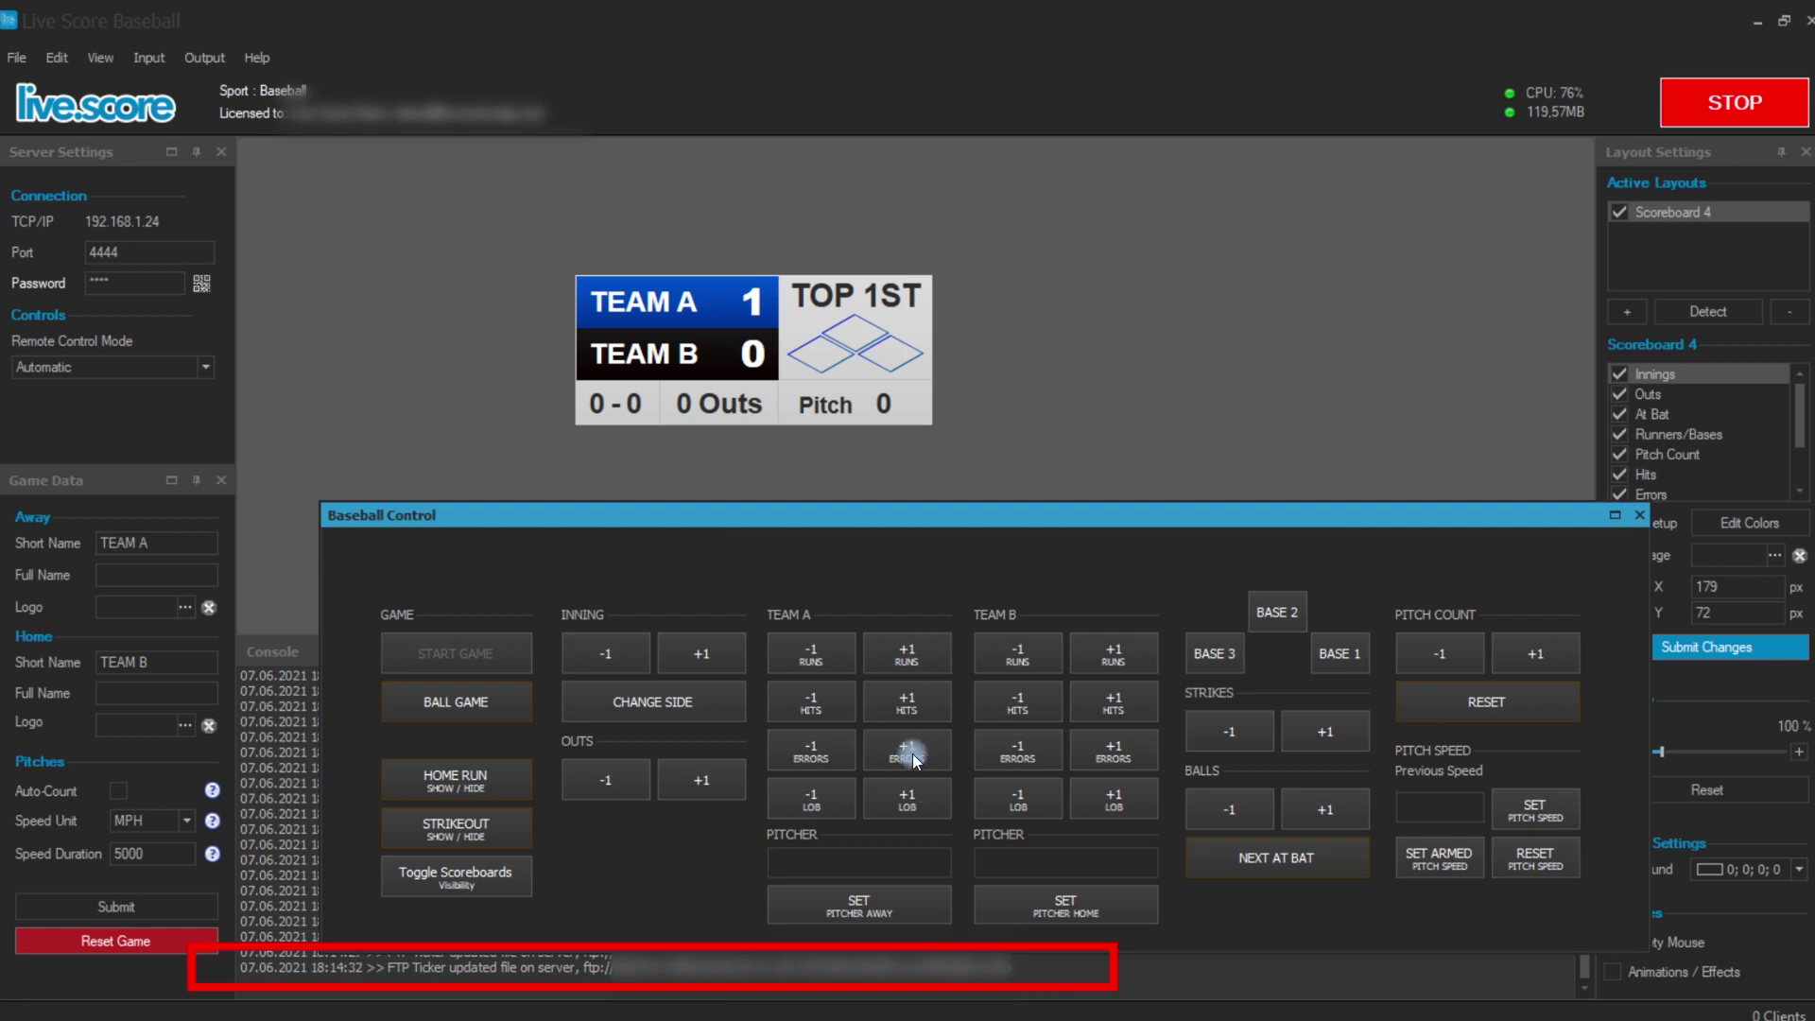
Step: Give Team B one hit and three runs, making the score 3–1
{"action": "left_click", "coordinate": [1118, 695]}
{"action": "left_click", "coordinate": [1121, 659]}
{"action": "left_click", "coordinate": [1121, 659]}
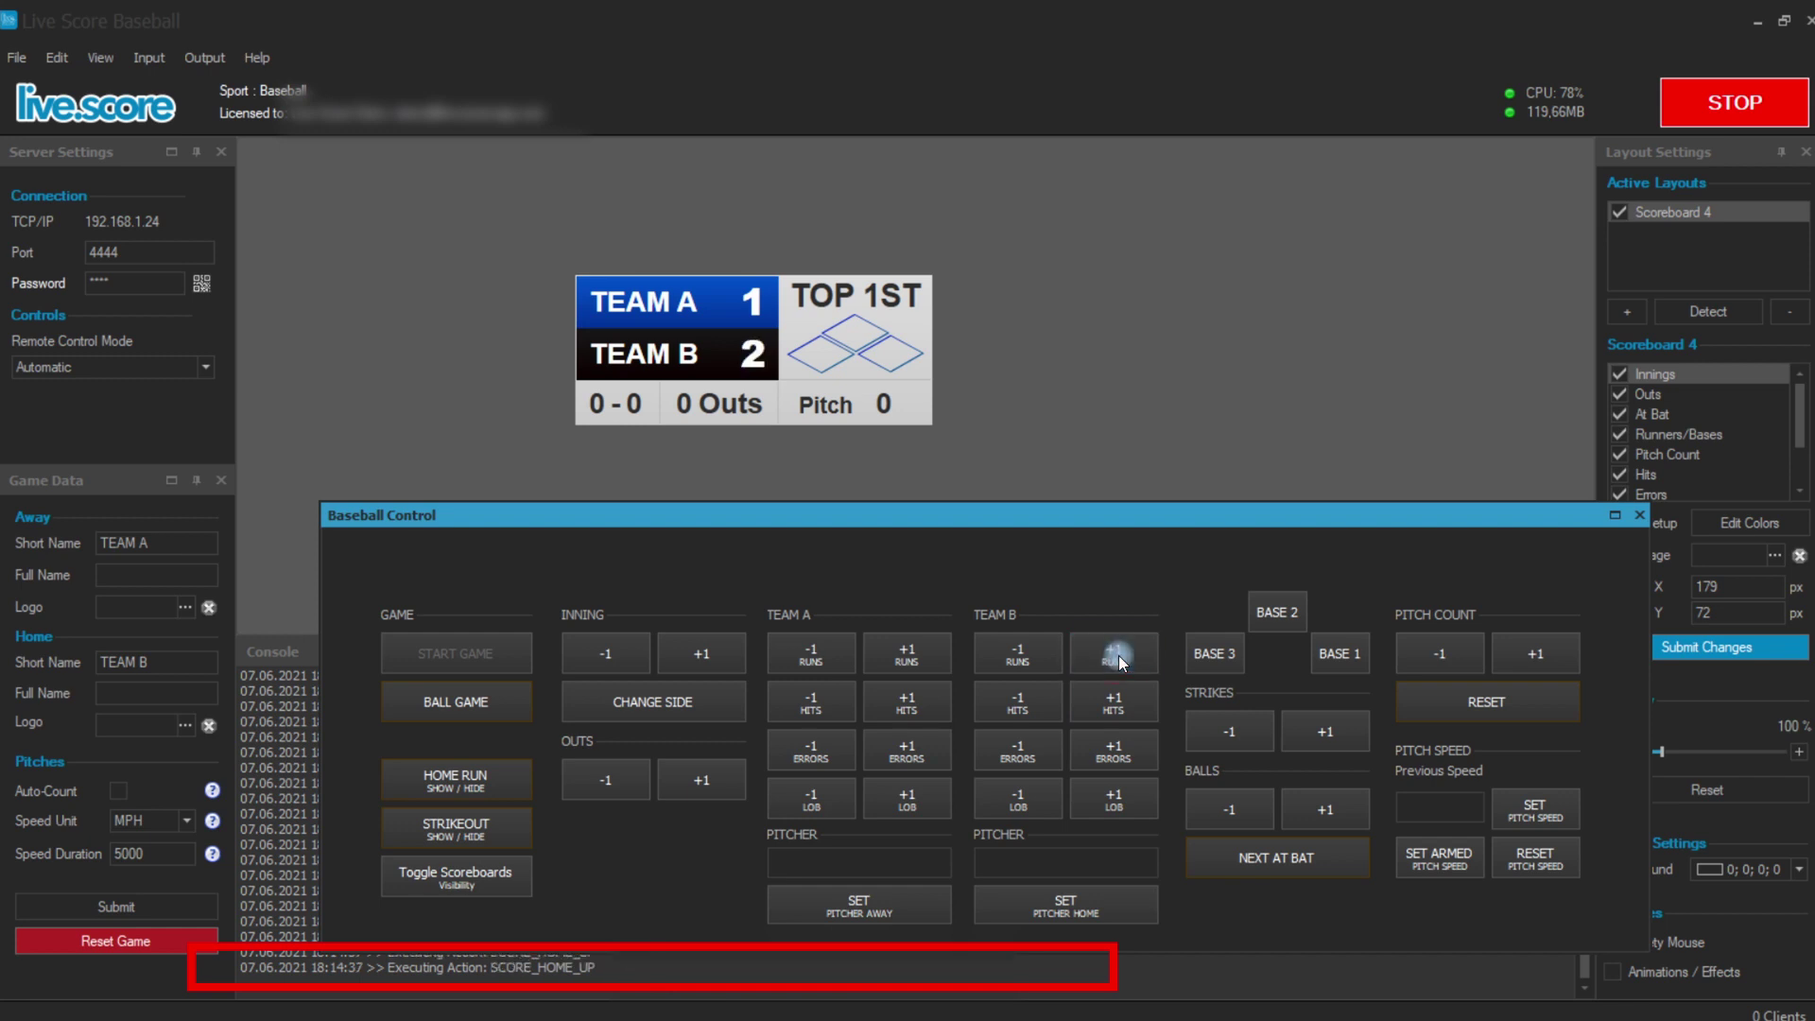
{"action": "left_click", "coordinate": [1121, 659]}
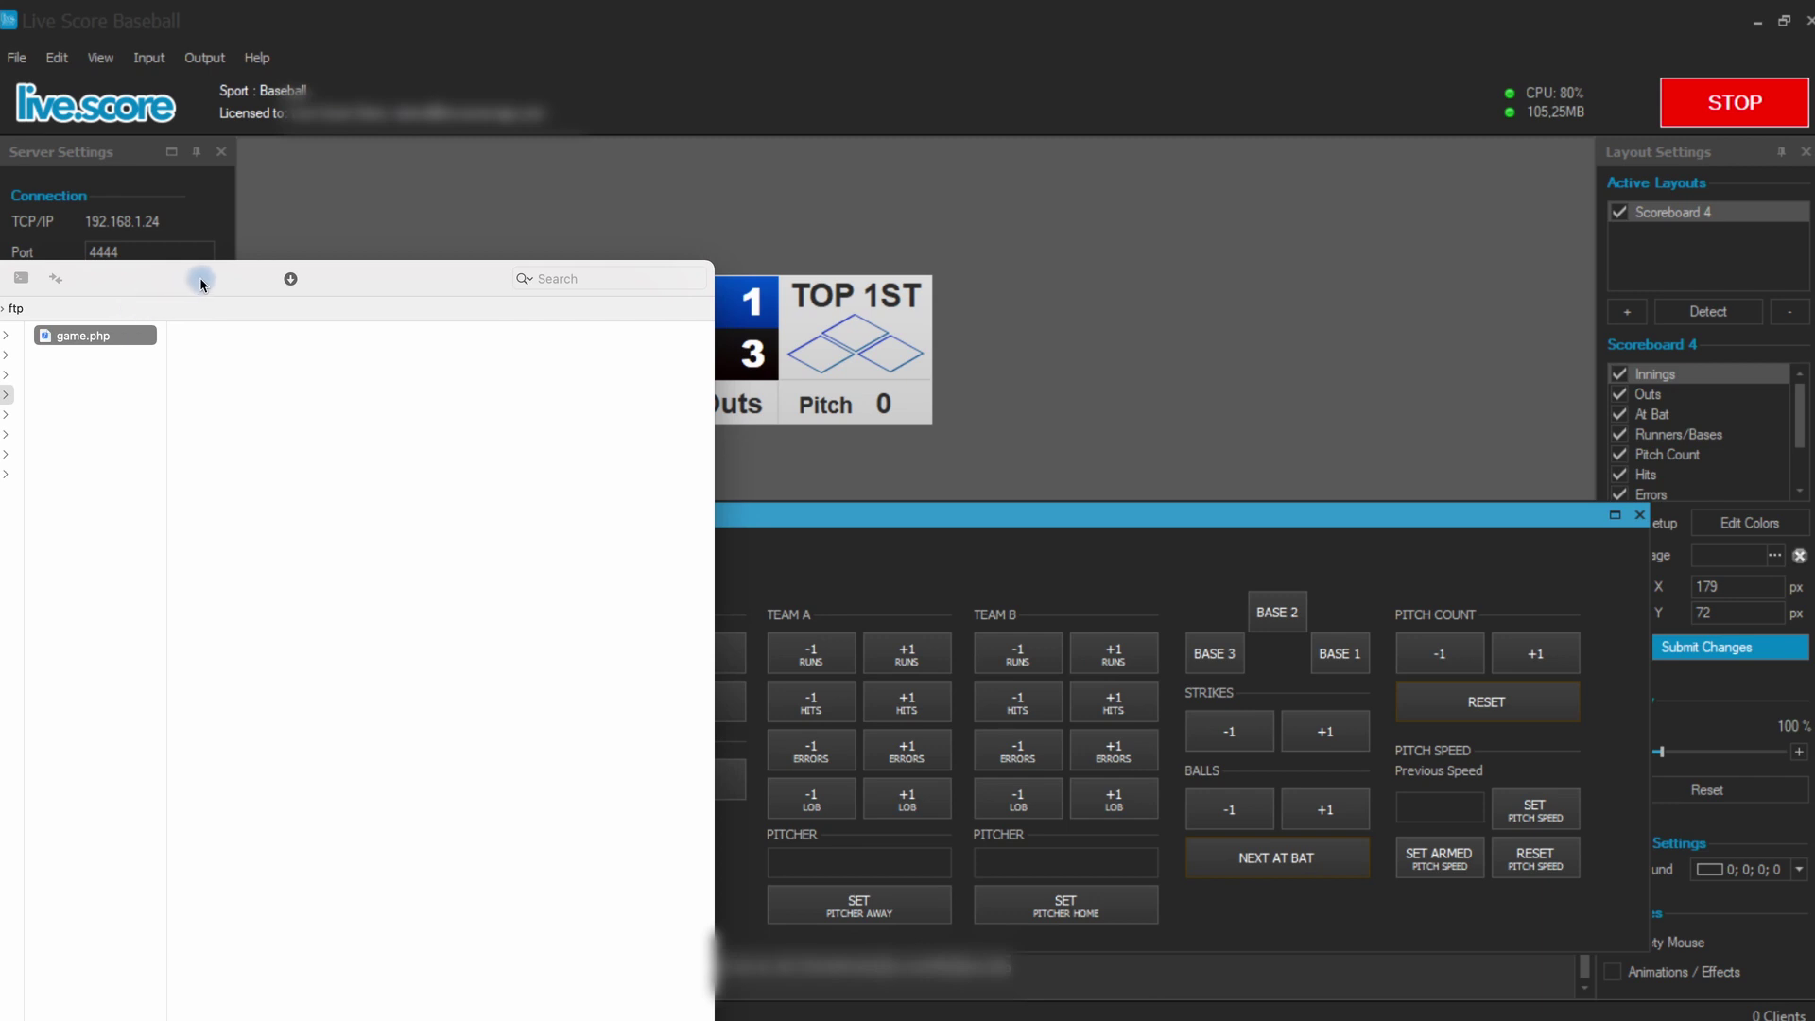
Step: Open the uploaded game.php in Atom, inspect its XML game data, then close Atom
{"action": "left_click", "coordinate": [110, 438]}
{"action": "left_click", "coordinate": [104, 340]}
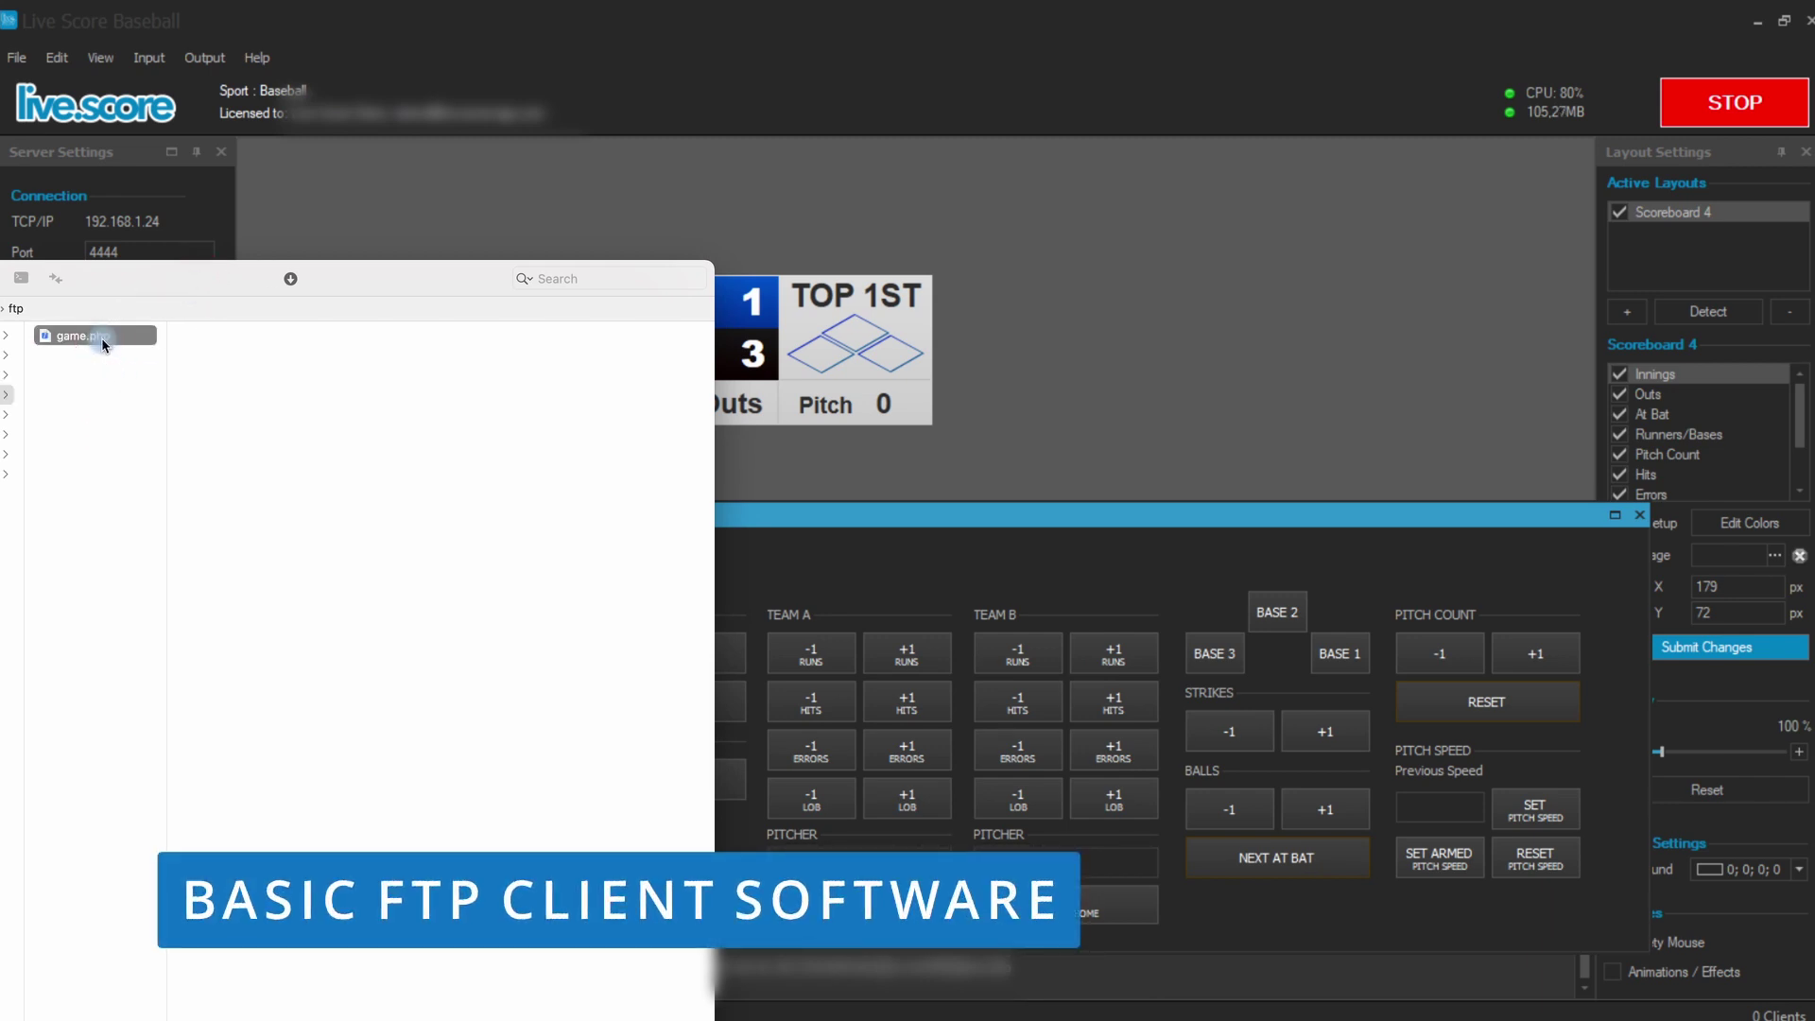
{"action": "right_click", "coordinate": [104, 345]}
{"action": "mouse_move", "coordinate": [166, 370]}
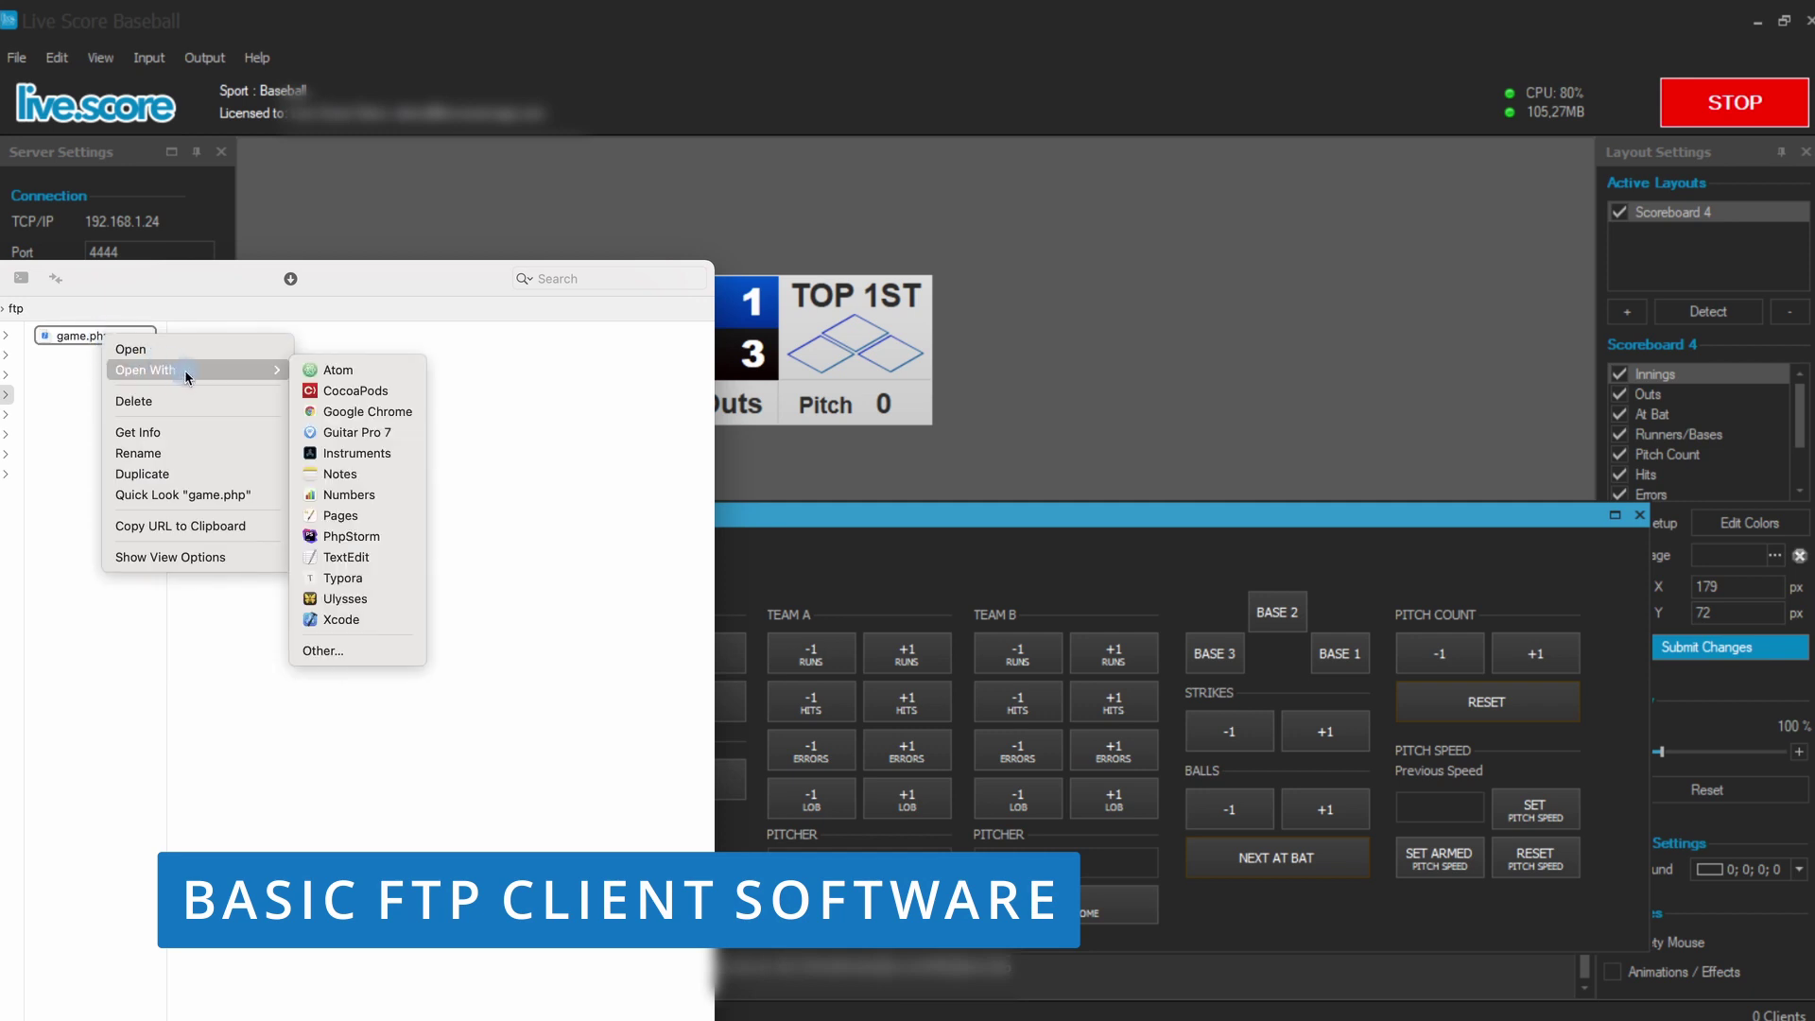
{"action": "left_click", "coordinate": [332, 370]}
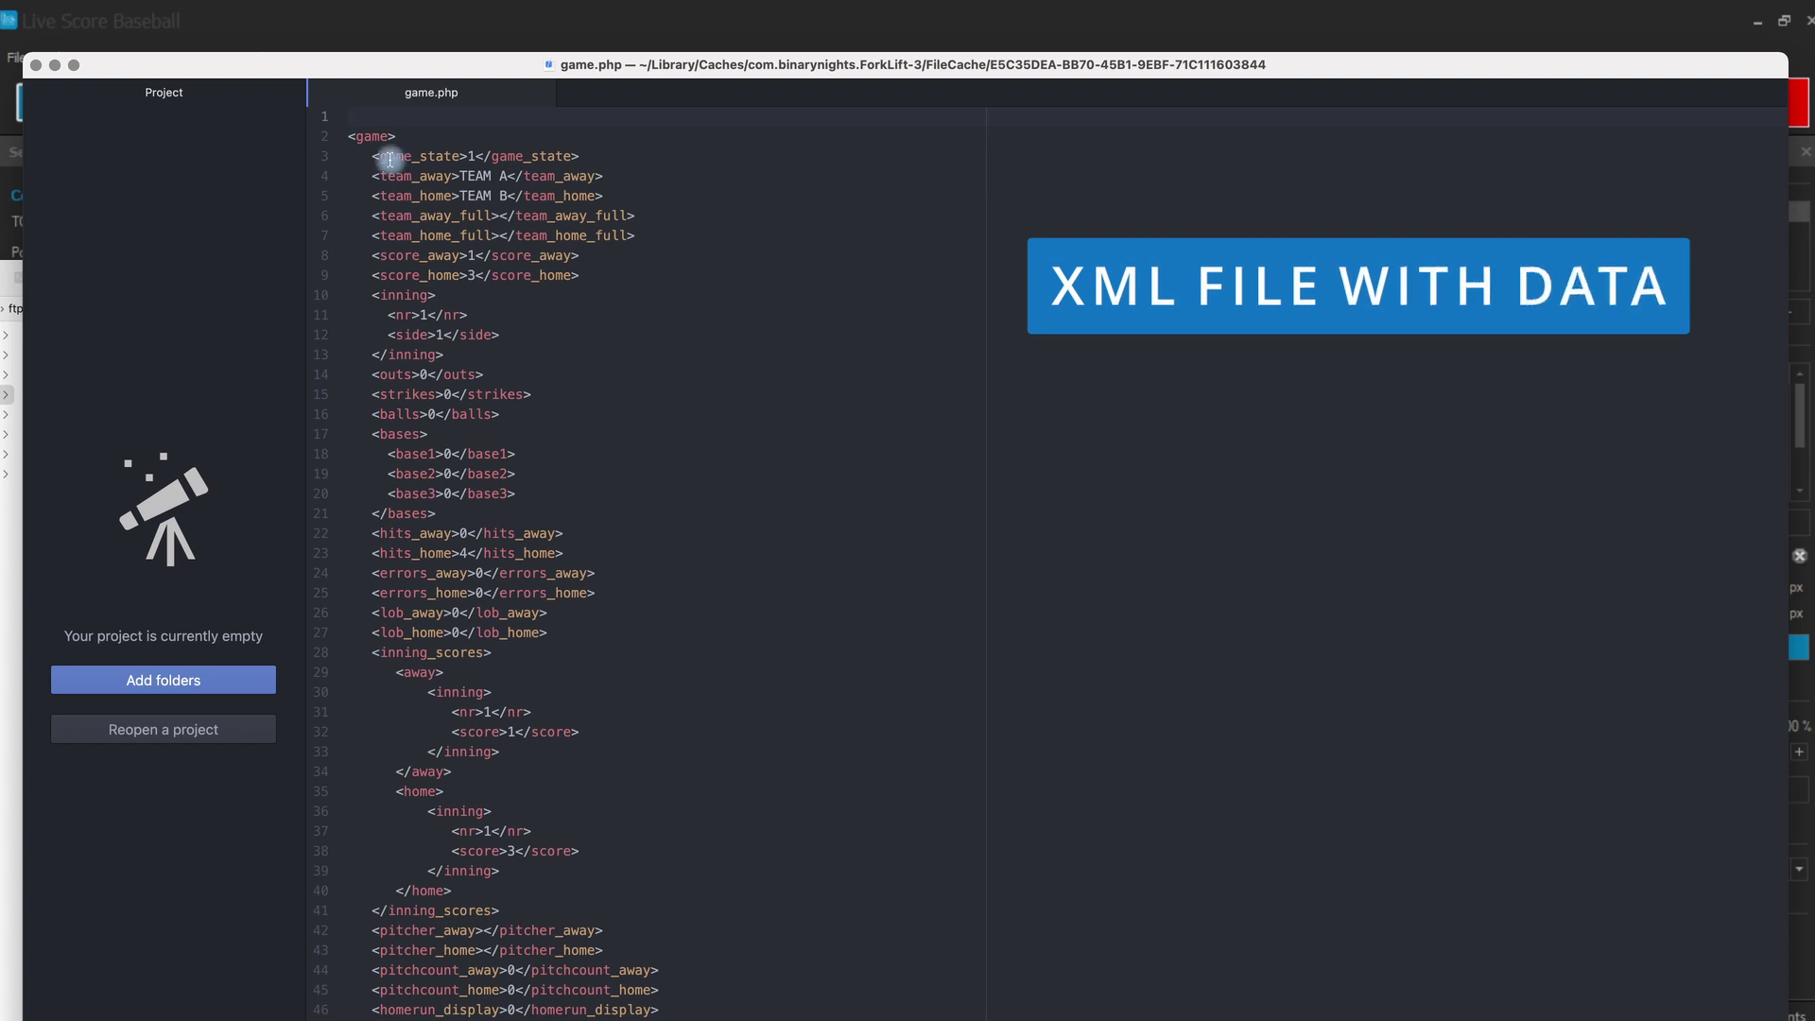
{"action": "left_click_drag", "start_coordinate": [373, 156], "coordinate": [749, 864]}
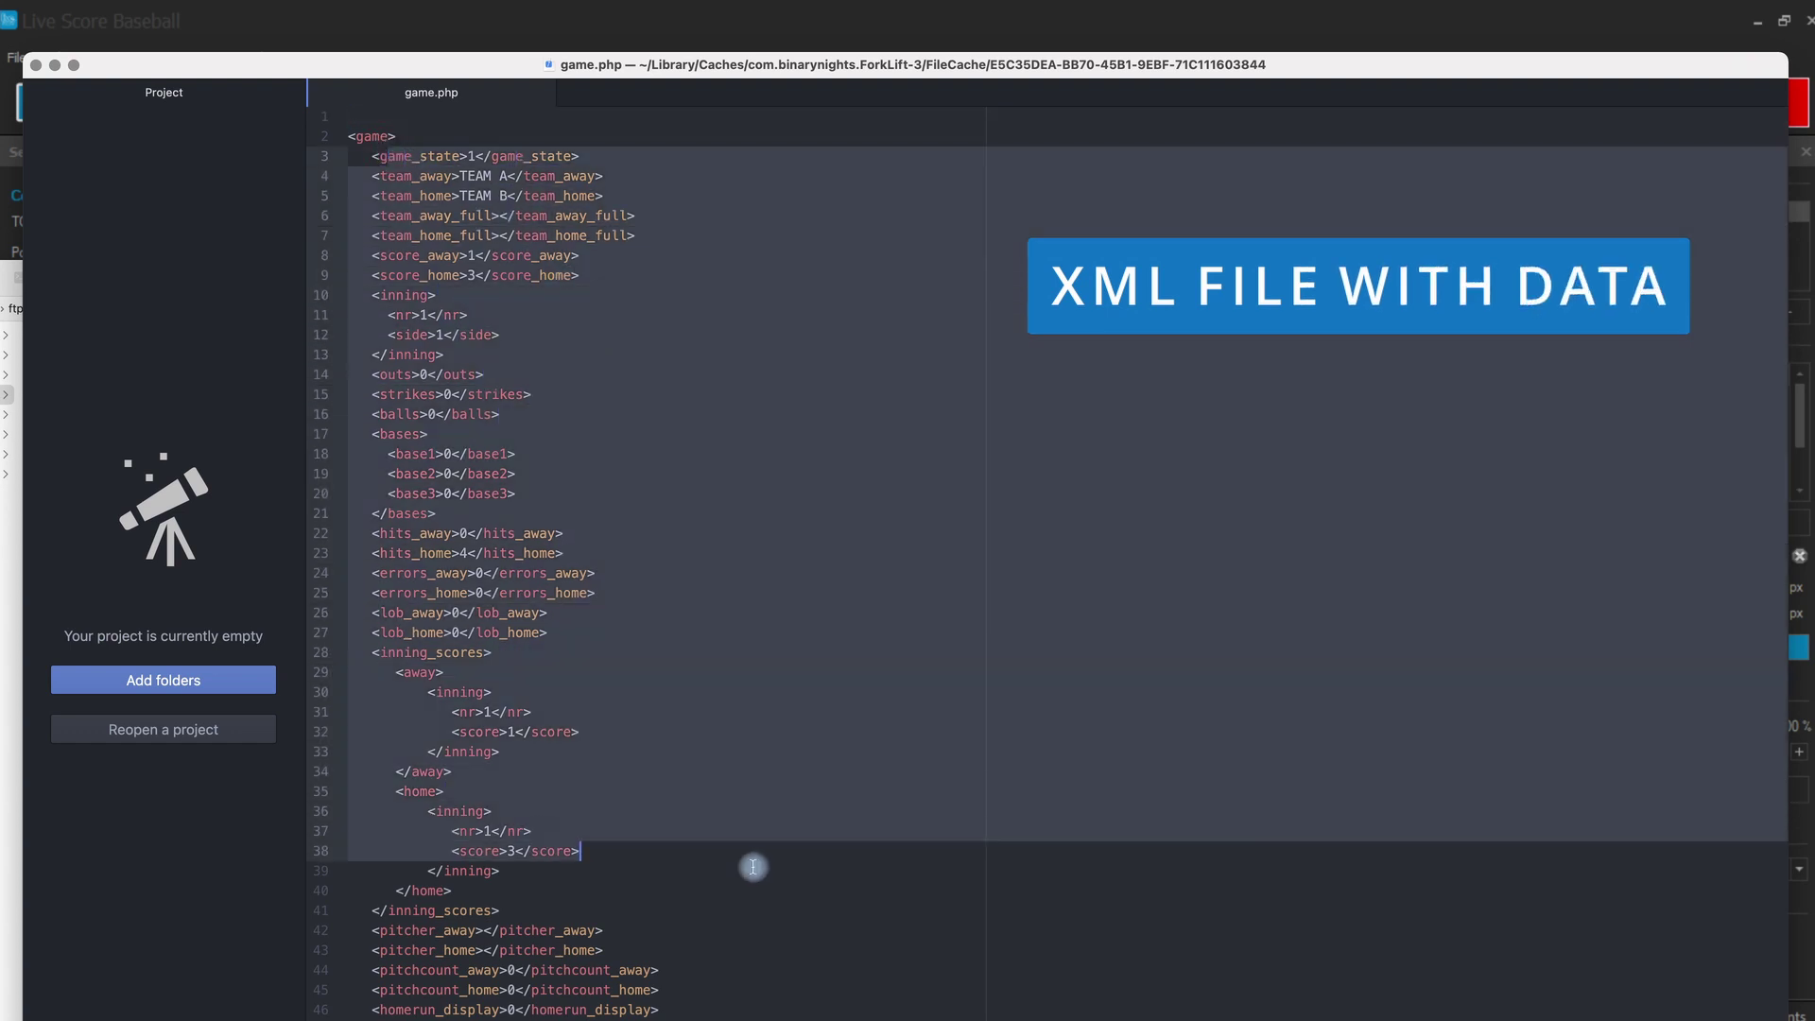
{"action": "scroll", "coordinate": [698, 905], "scroll_direction": "down", "scroll_amount": 1}
{"action": "left_click", "coordinate": [698, 905]}
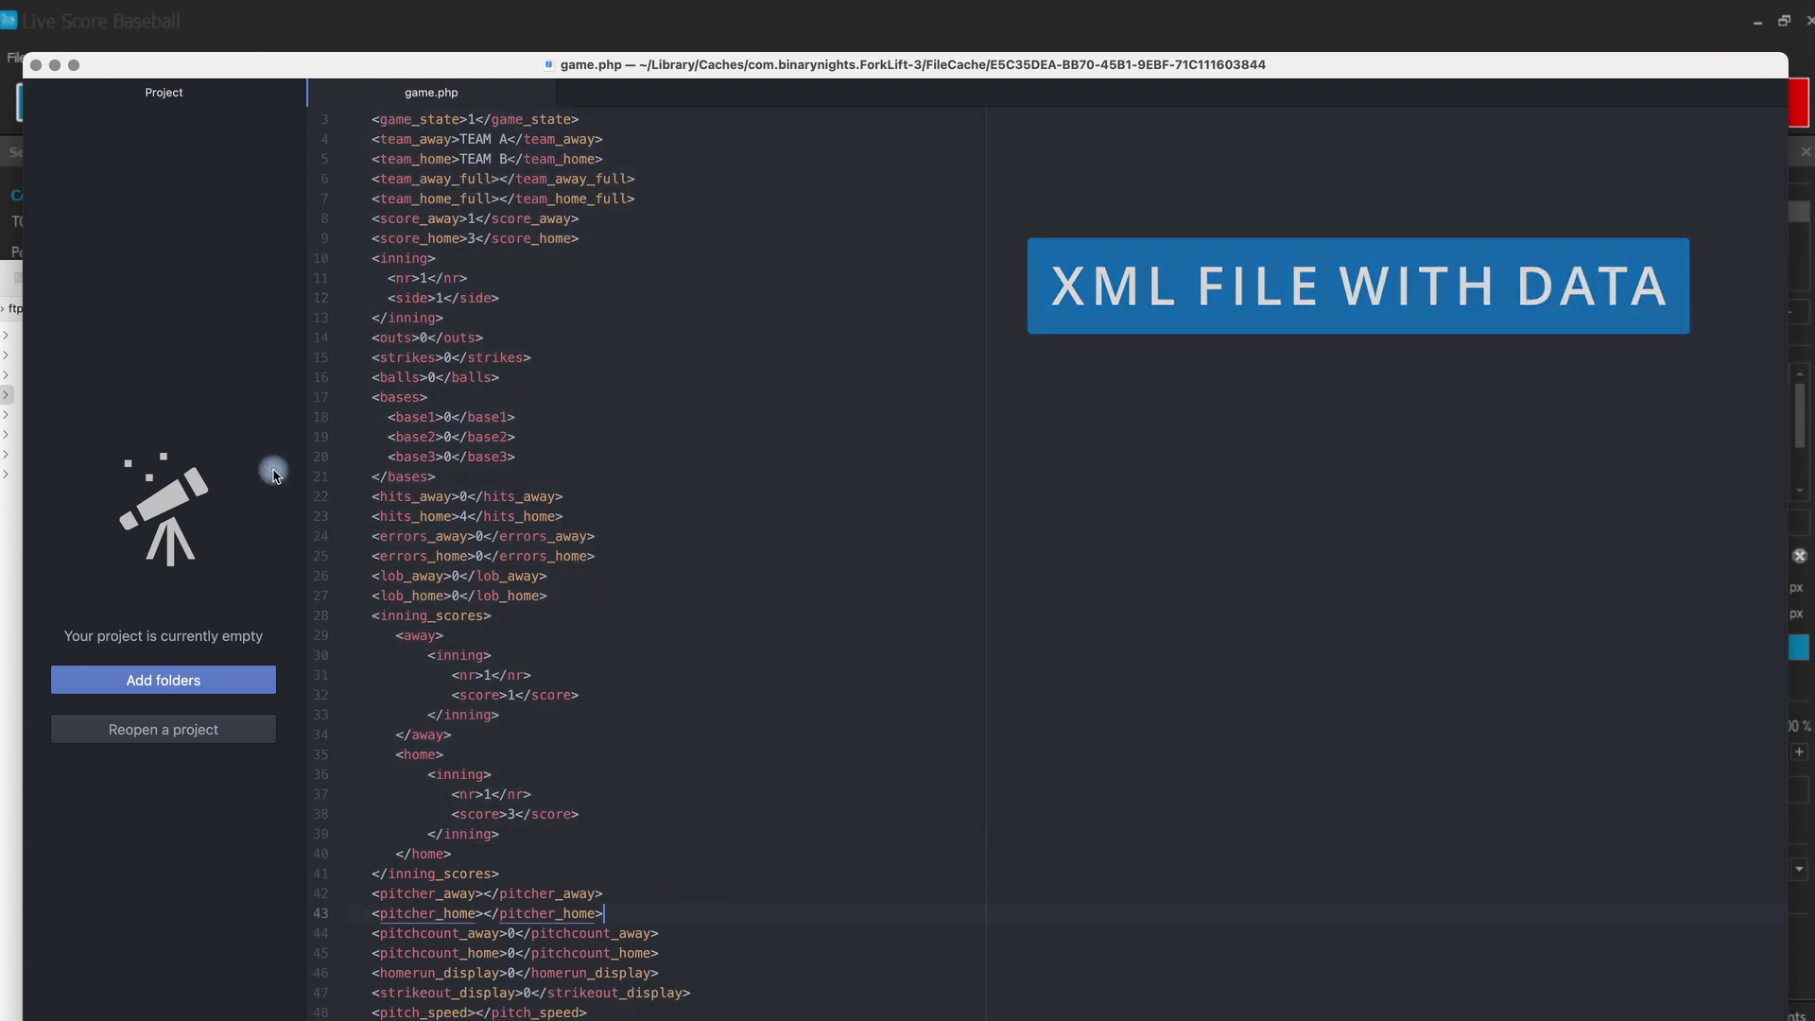
{"action": "left_click", "coordinate": [36, 64]}
Step: Quick Look preview game.php in ForkLift, then close the preview
{"action": "left_click", "coordinate": [86, 346]}
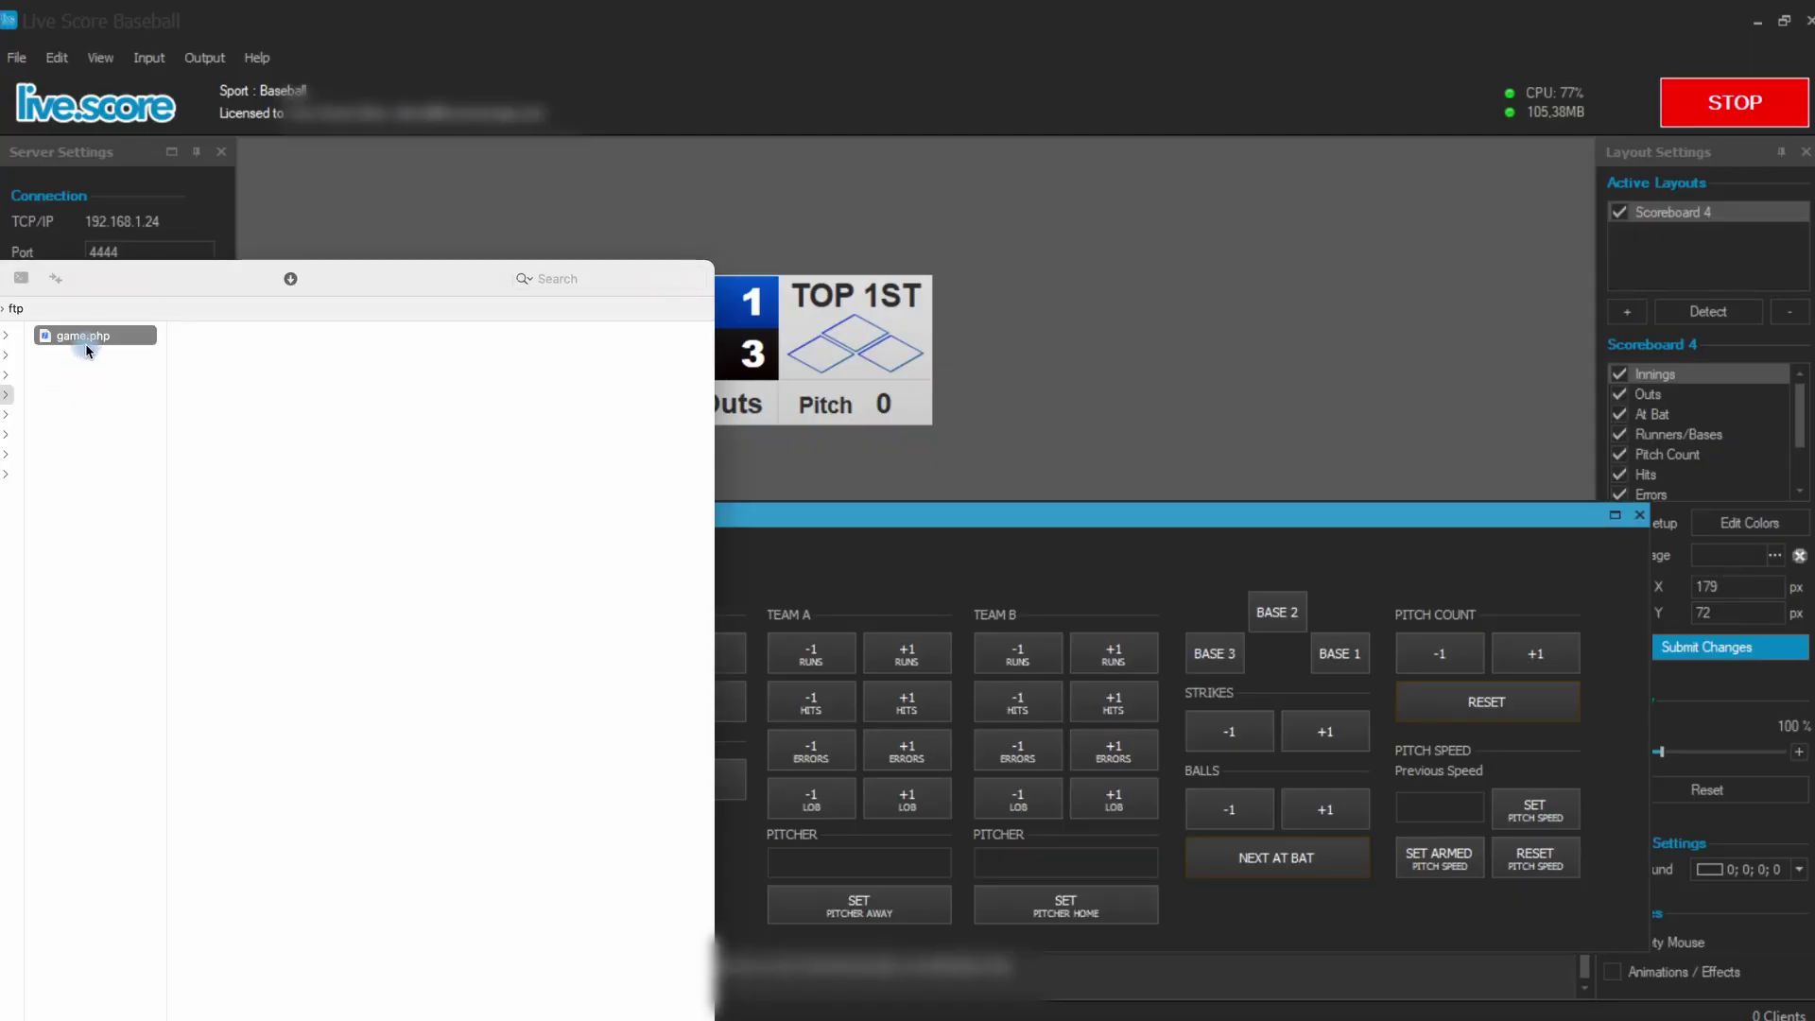
{"action": "key", "text": "space"}
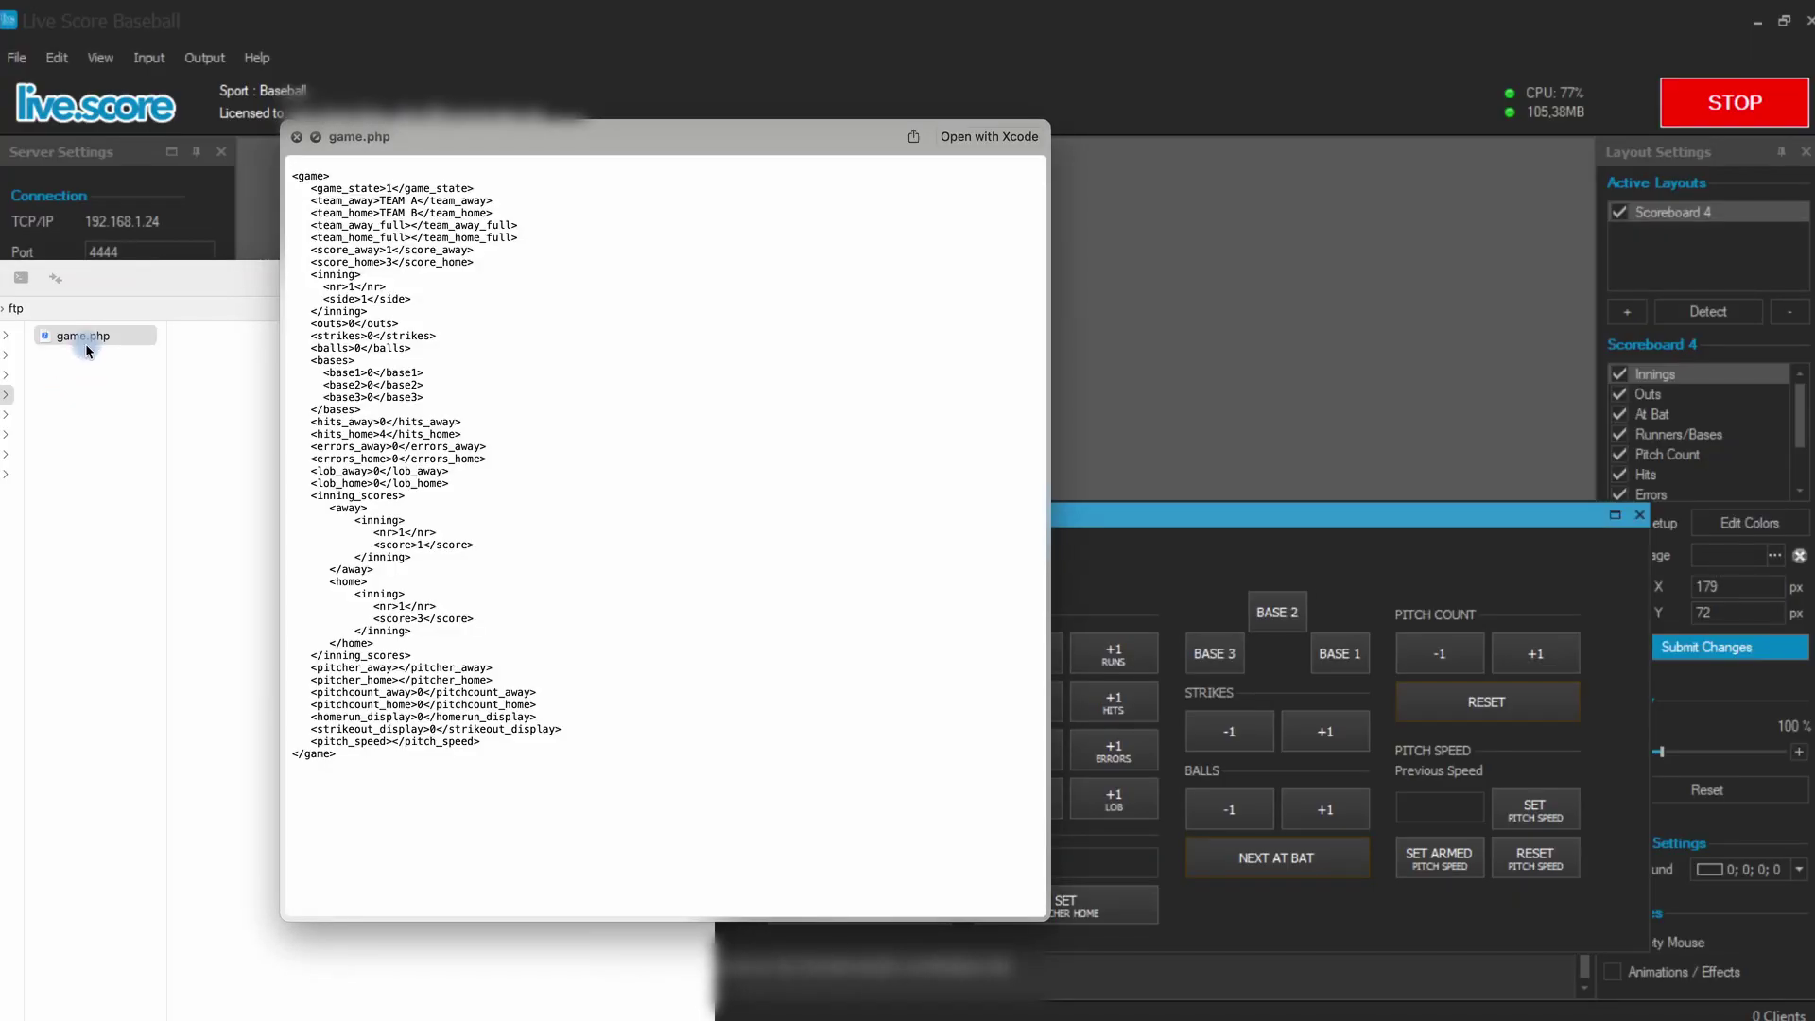
{"action": "left_click", "coordinate": [95, 421]}
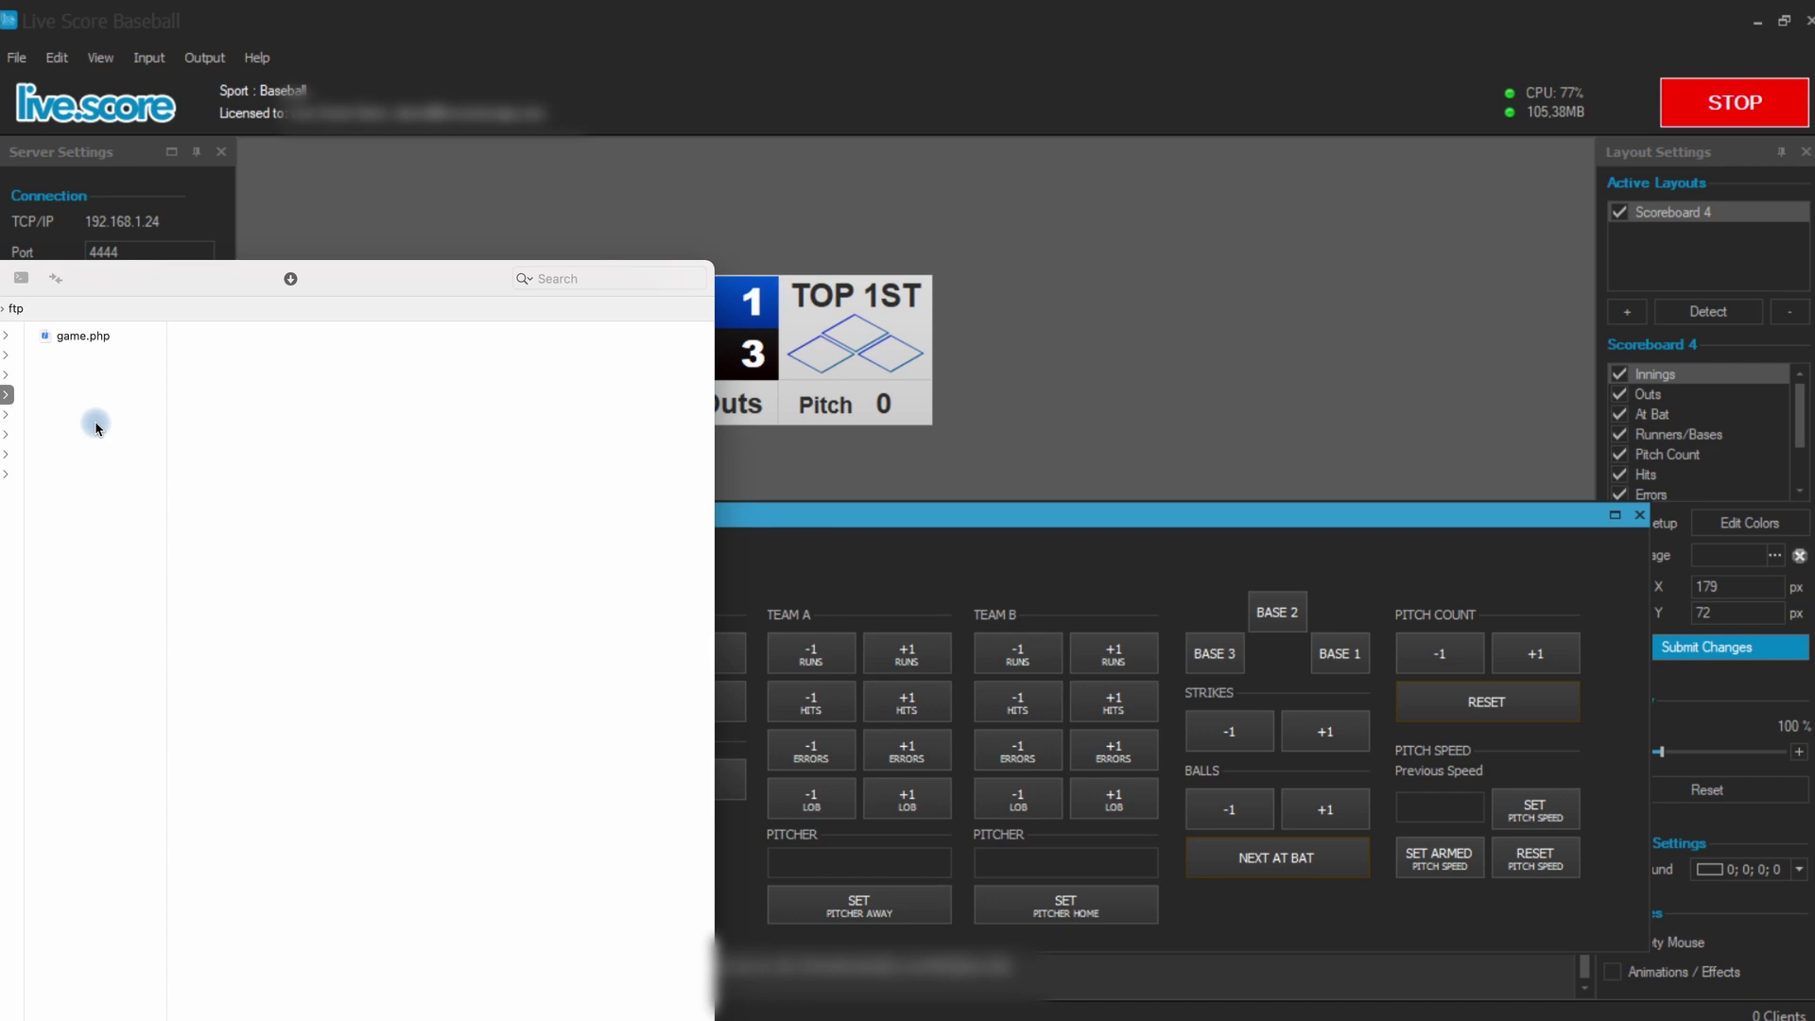
Step: Reload game.php in Edge with the key parameter removed from the address
{"action": "left_click", "coordinate": [848, 532]}
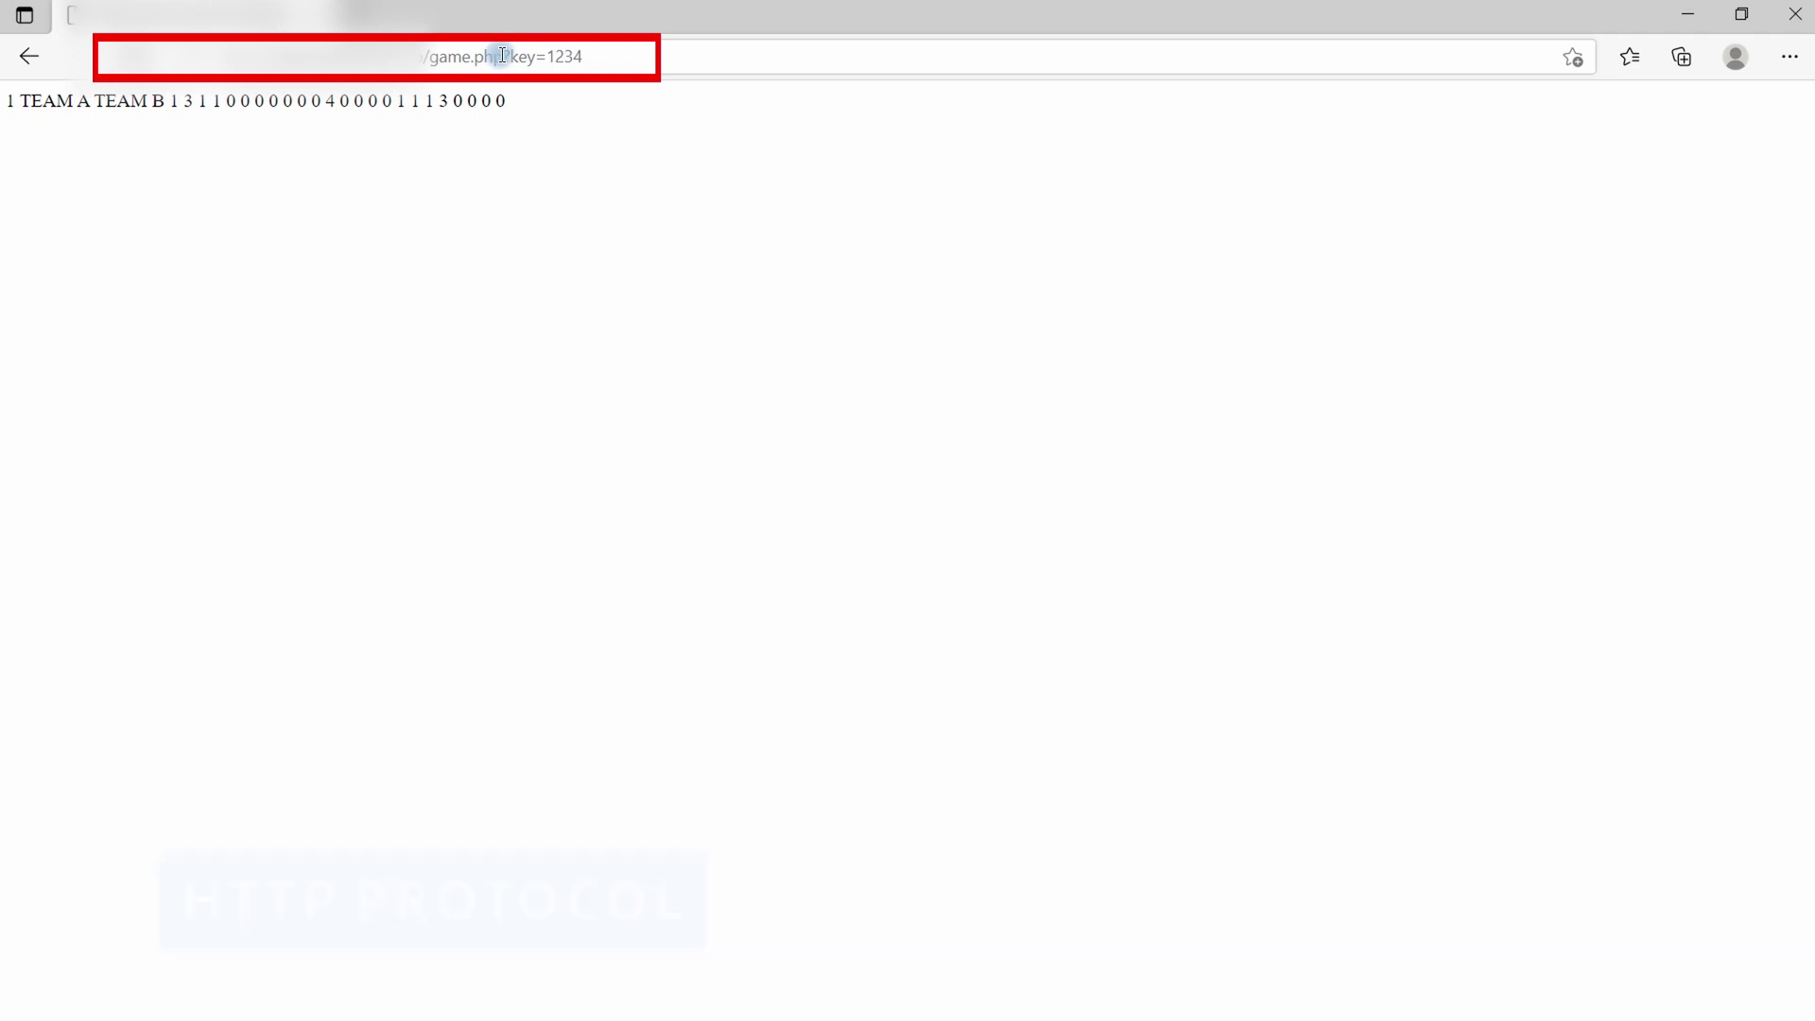
{"action": "left_click", "coordinate": [509, 55]}
{"action": "left_click_drag", "start_coordinate": [509, 56], "coordinate": [585, 56]}
{"action": "key", "text": "BackSpace"}
{"action": "key", "text": "Return"}
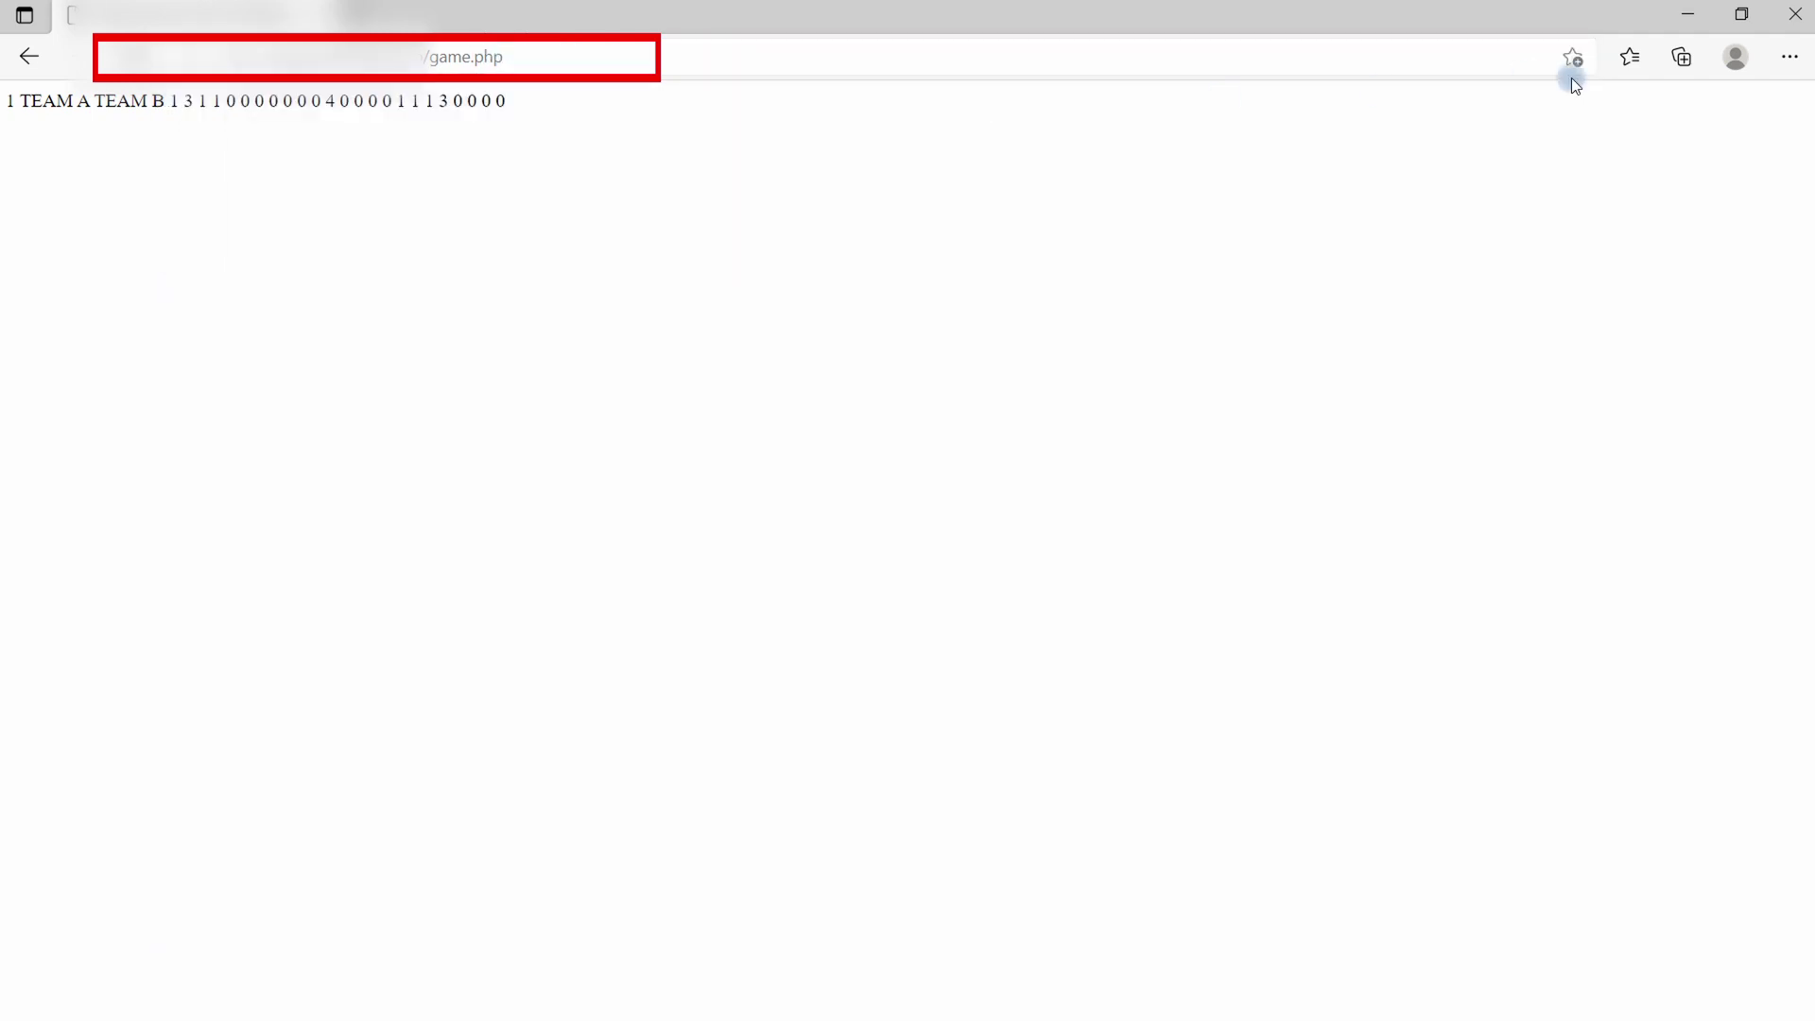
Step: Check Live Score Baseball, then return to Edge and highlight Team B's score digits
{"action": "left_click", "coordinate": [1684, 24]}
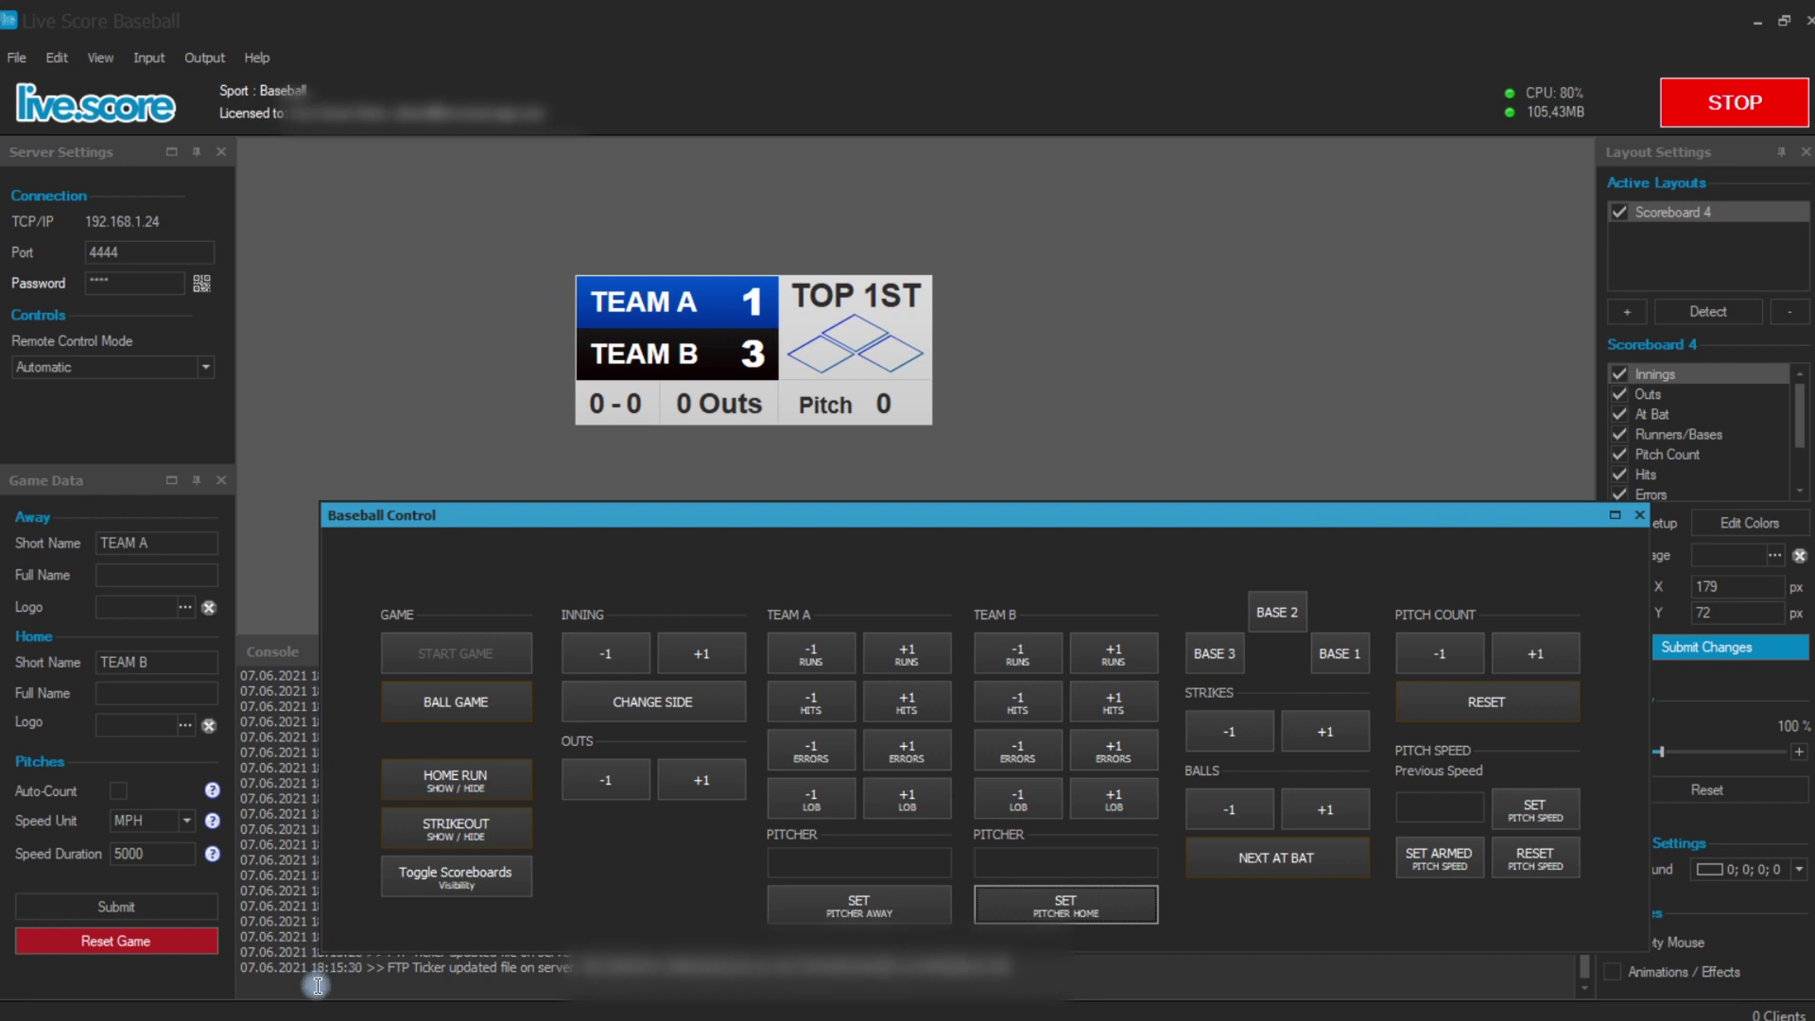
{"action": "left_click", "coordinate": [397, 1010]}
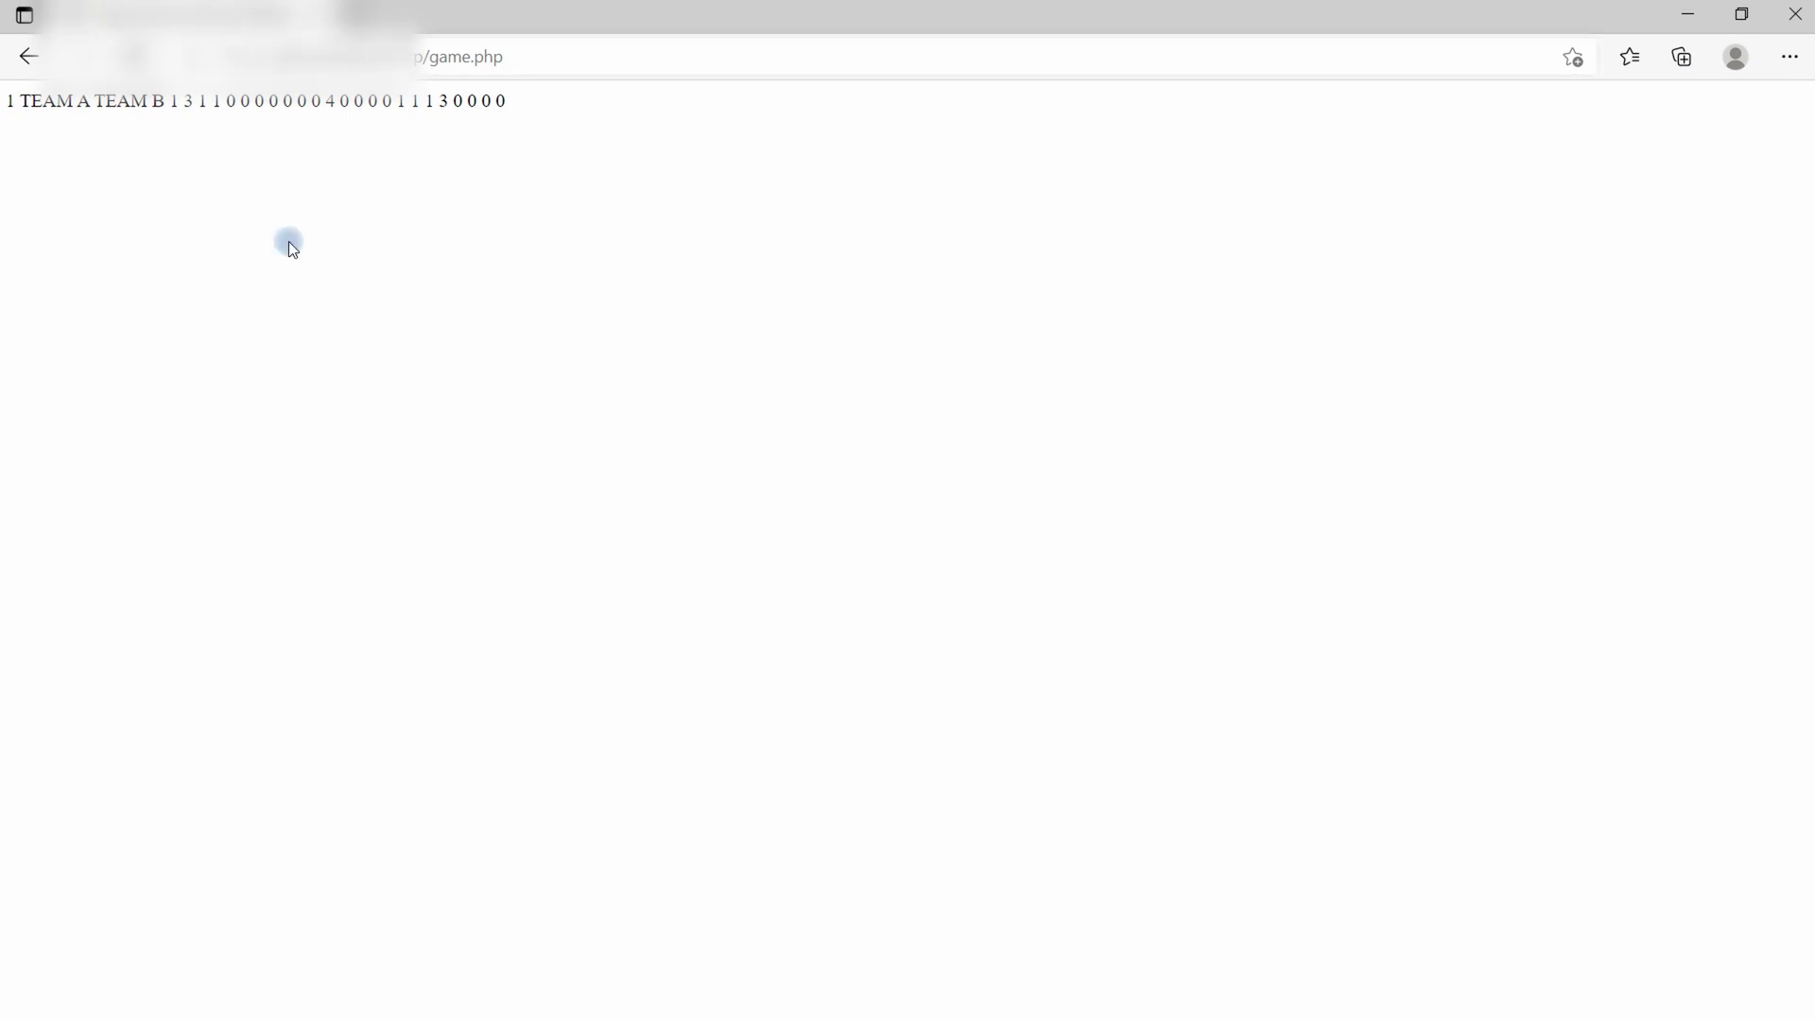
{"action": "left_click_drag", "start_coordinate": [472, 156], "coordinate": [170, 101]}
{"action": "left_click", "coordinate": [231, 263]}
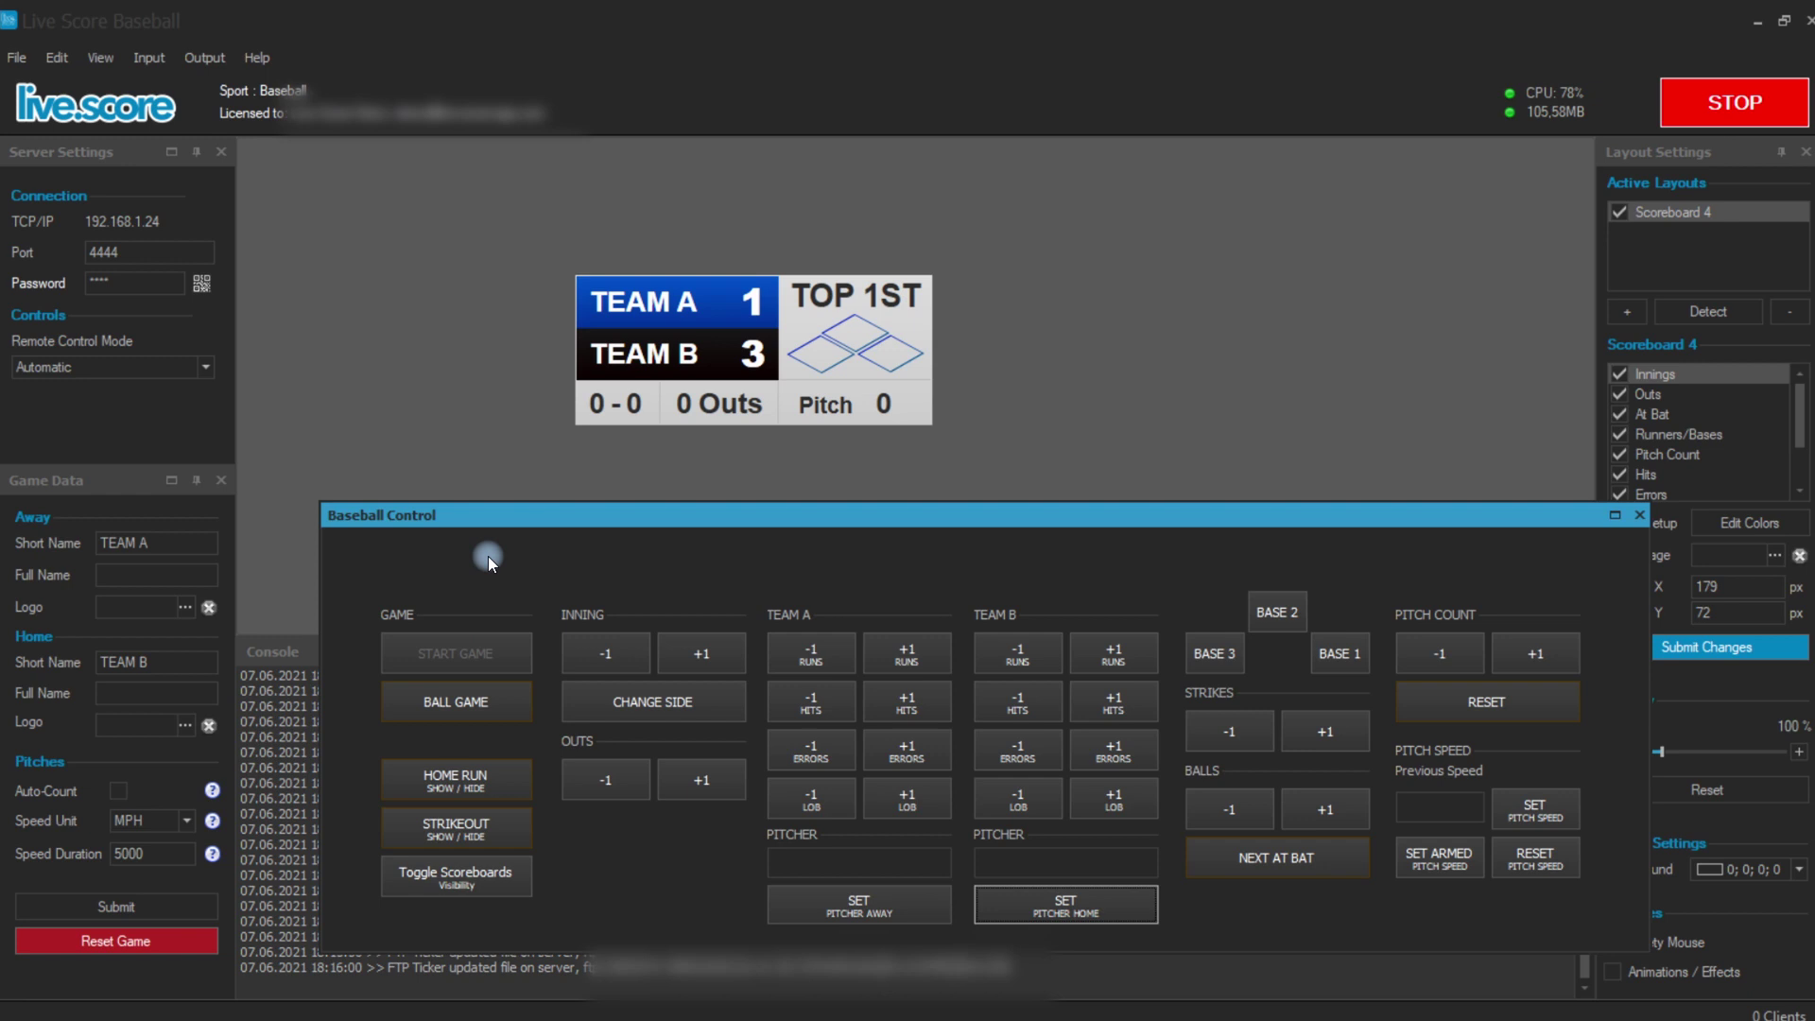
Step: Stop output and save a new access key in the FTP Ticker settings
{"action": "left_click", "coordinate": [1731, 121]}
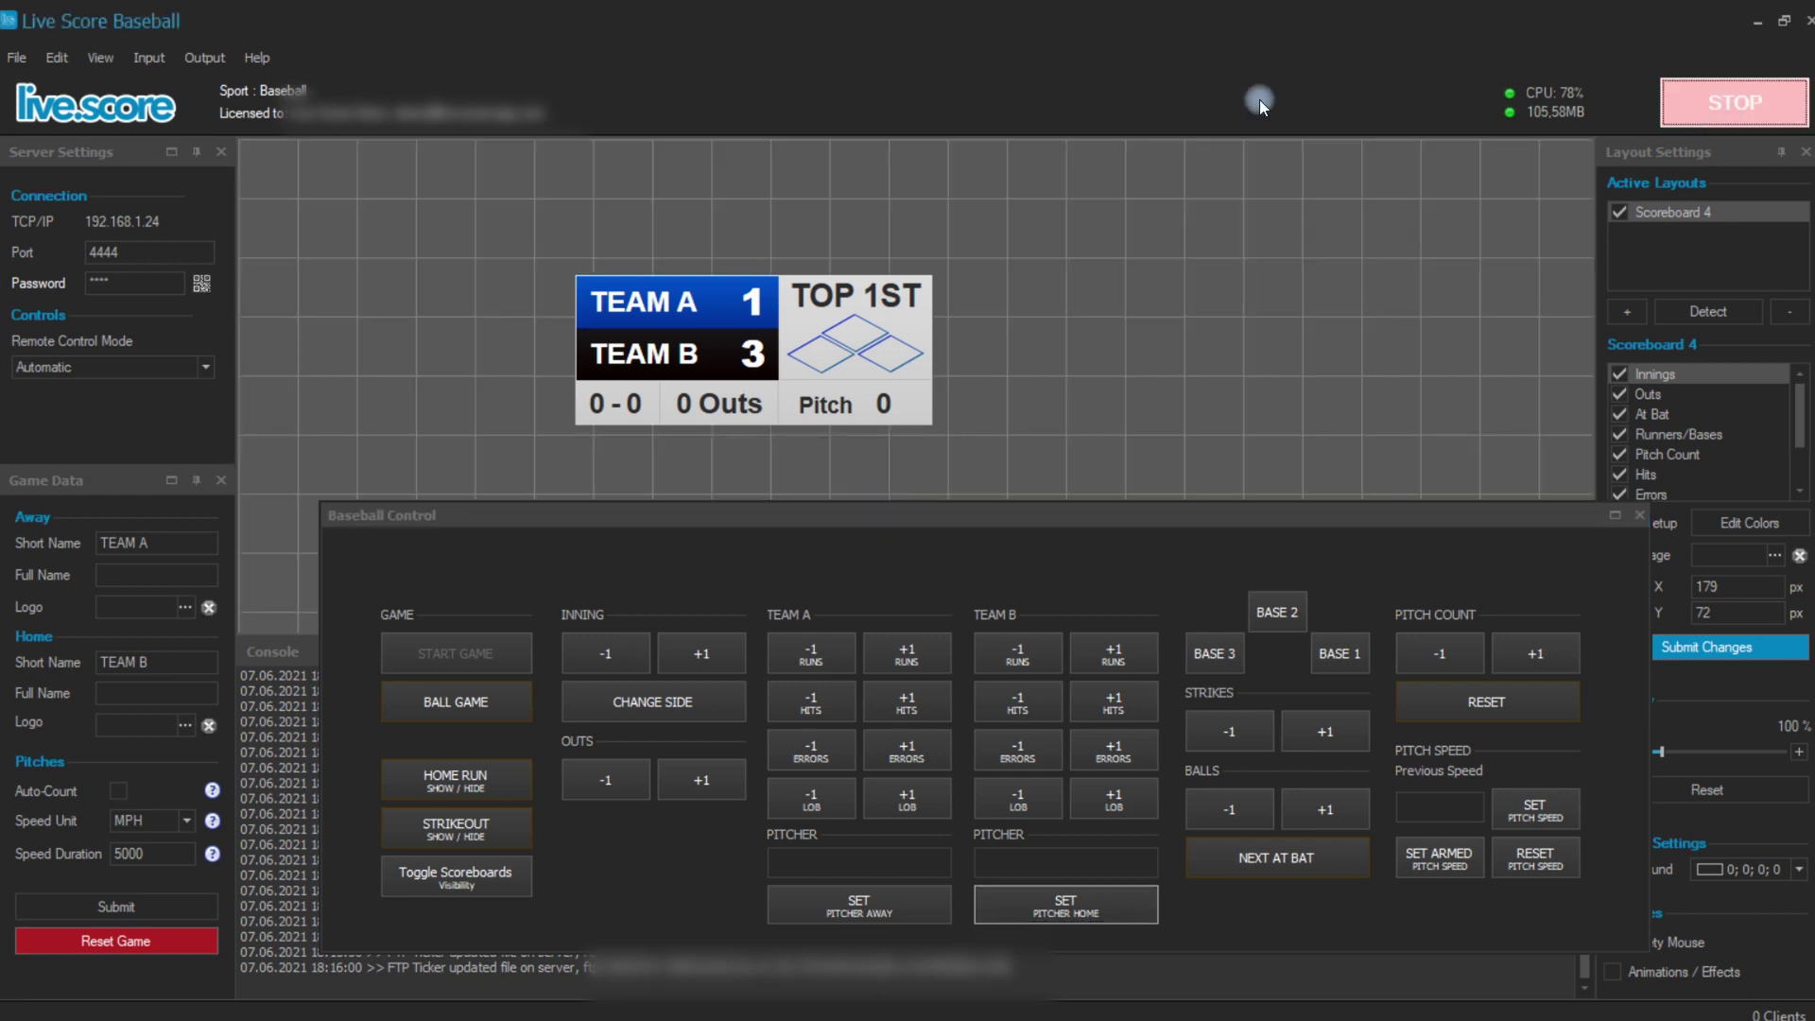
{"action": "left_click", "coordinate": [100, 57]}
{"action": "left_click", "coordinate": [68, 87]}
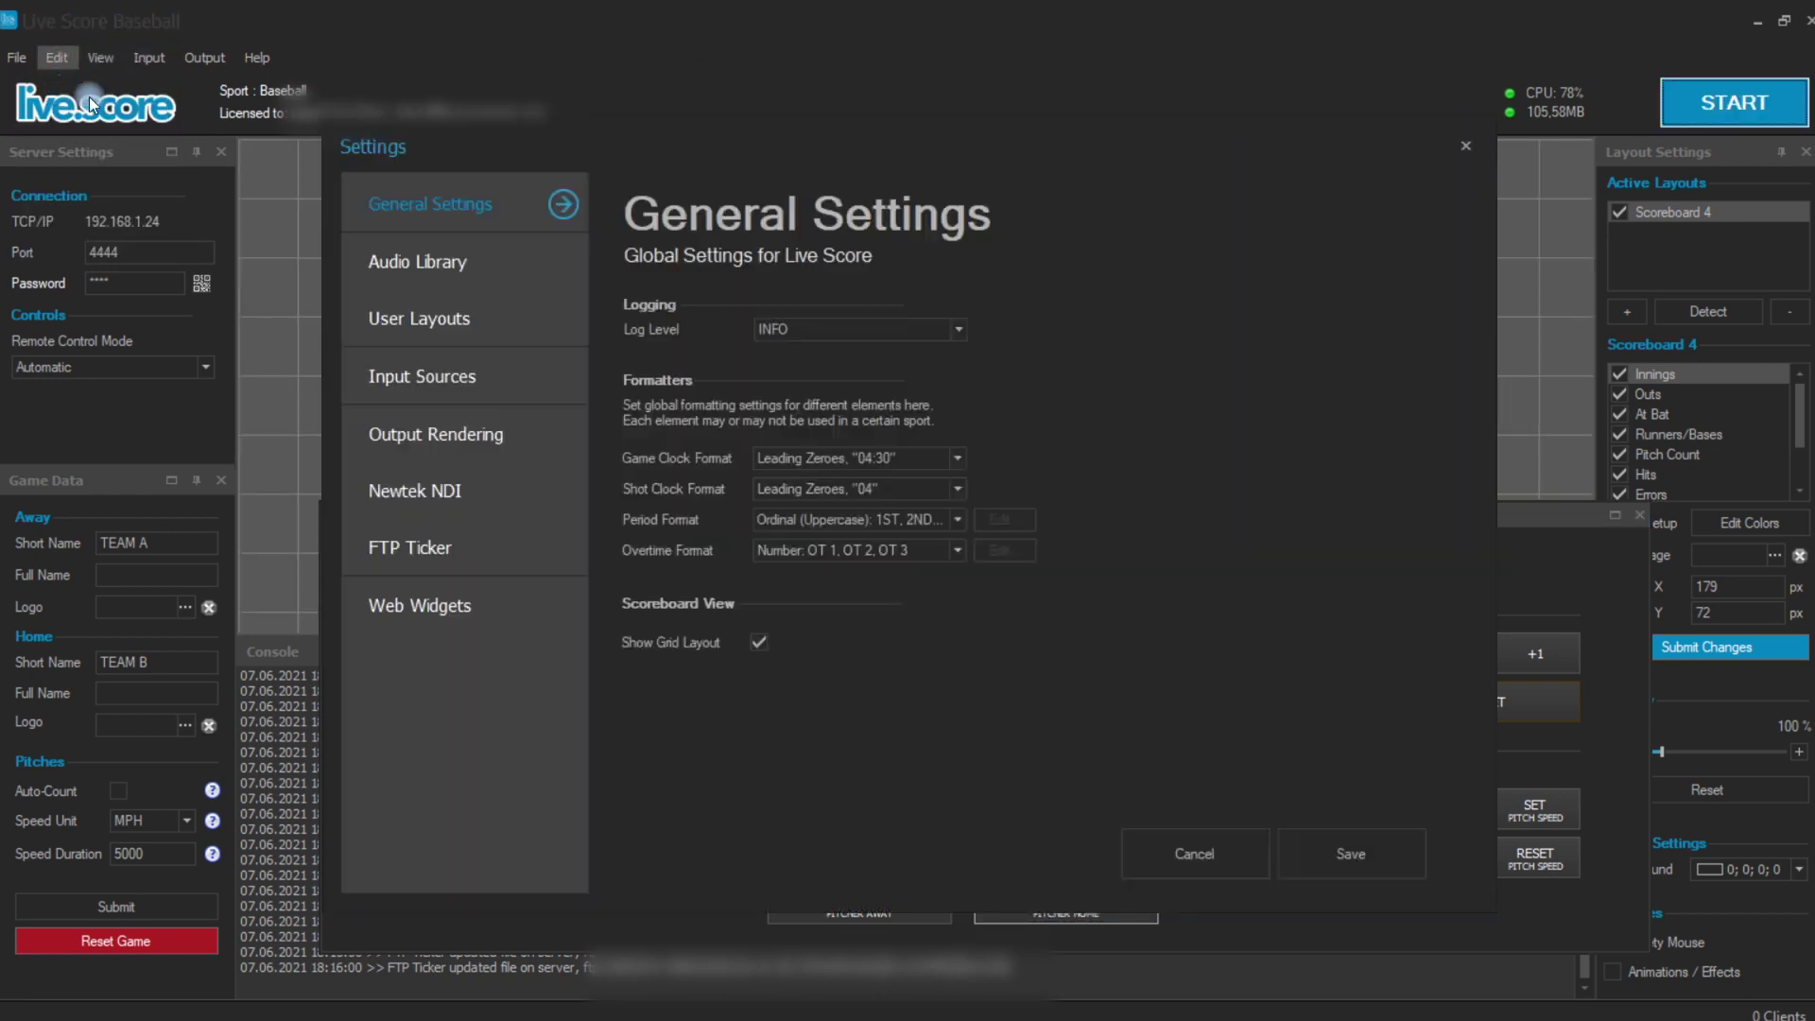
{"action": "left_click", "coordinate": [413, 563]}
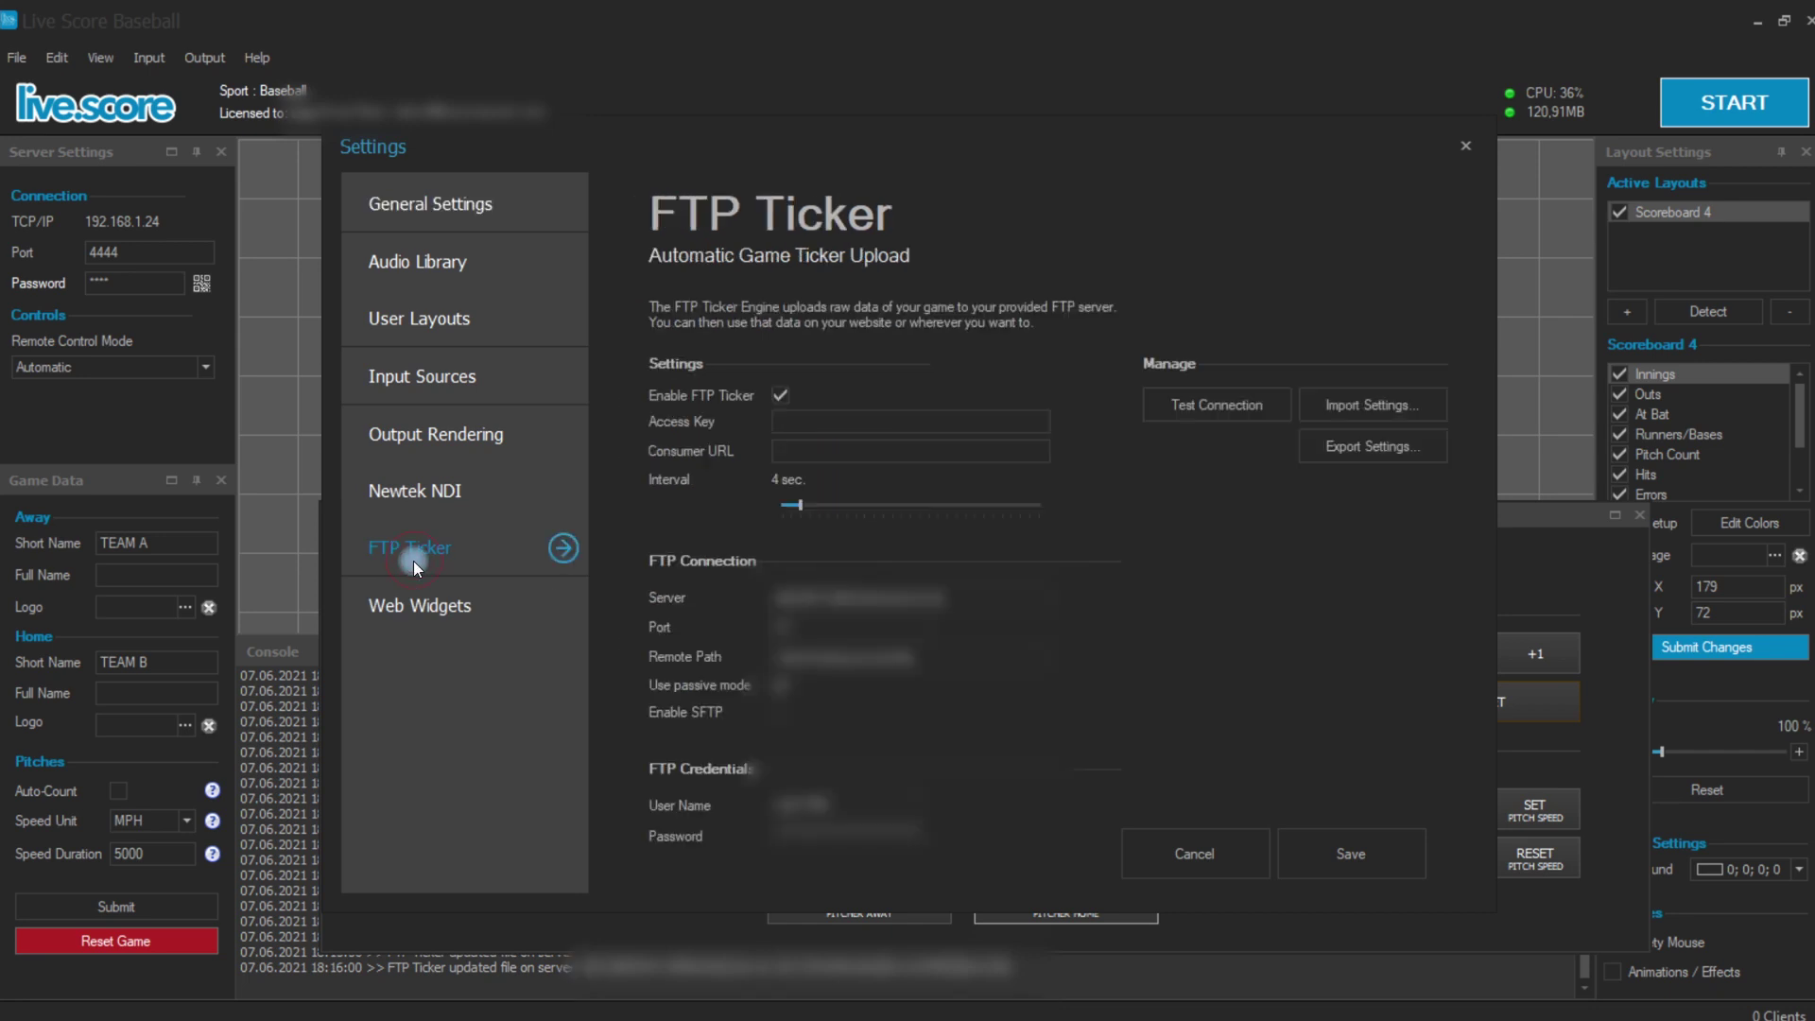
{"action": "left_click", "coordinate": [807, 422]}
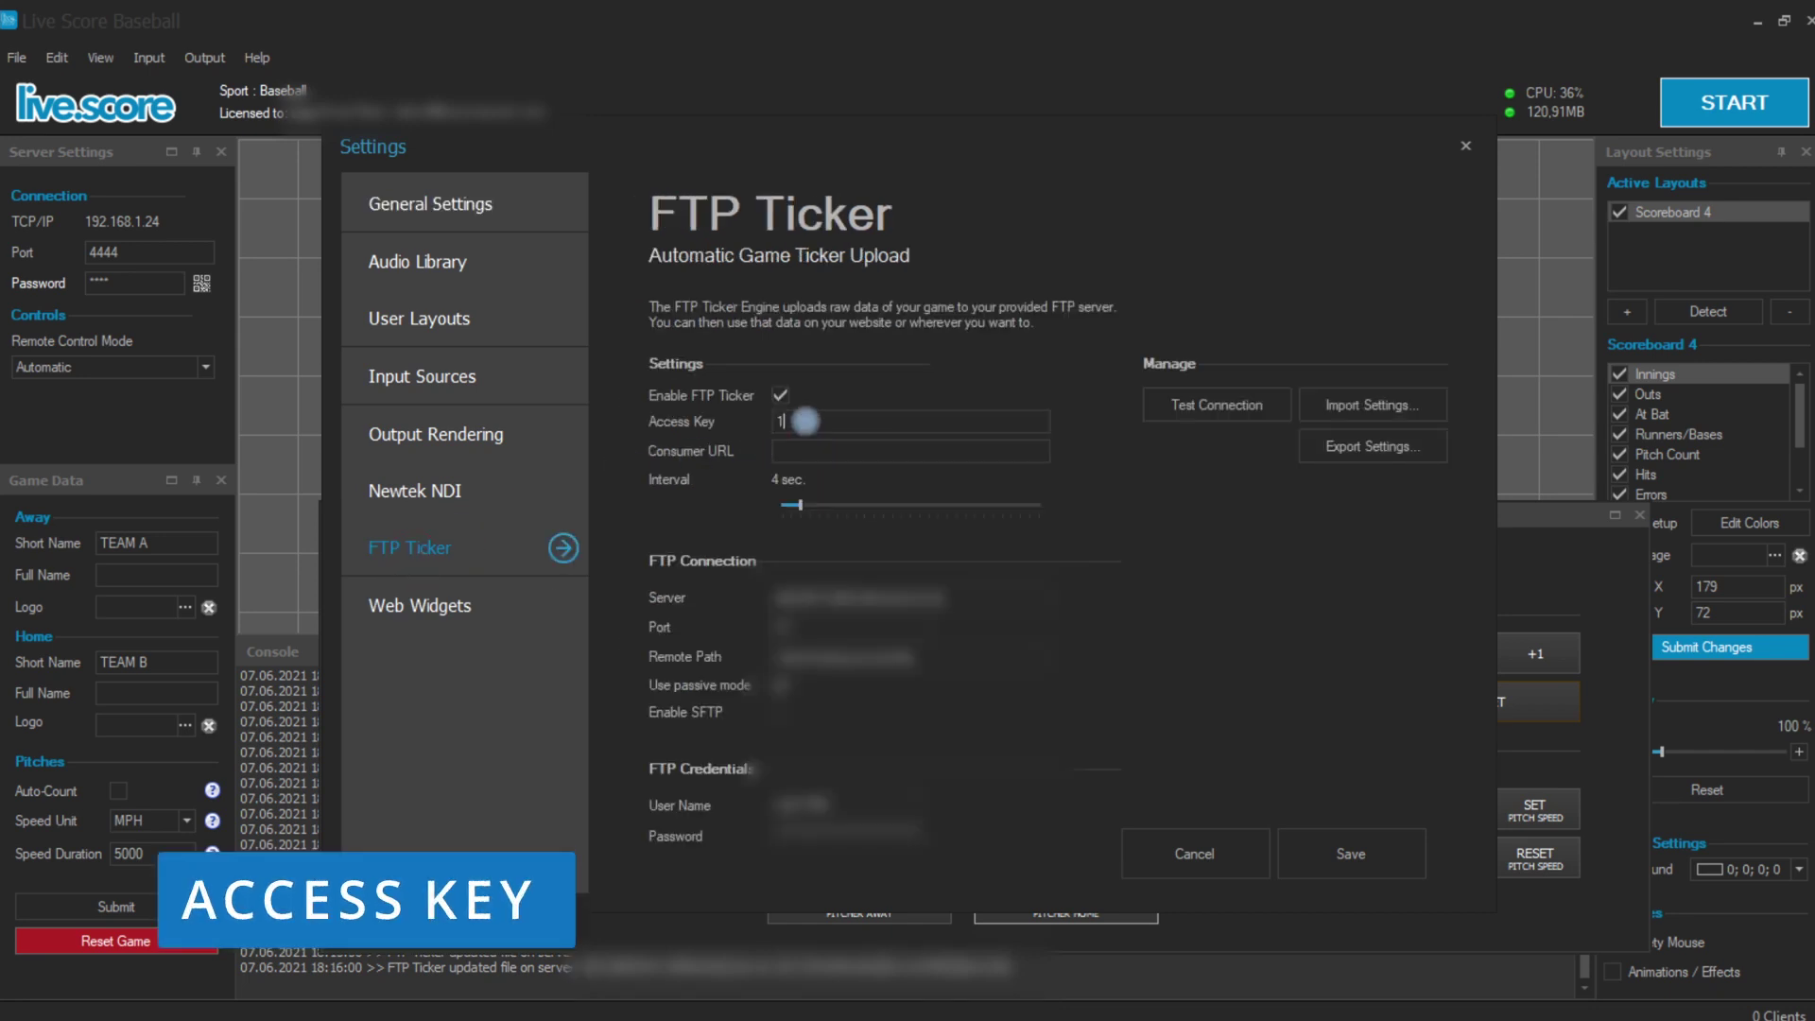
{"action": "type", "text": "23"}
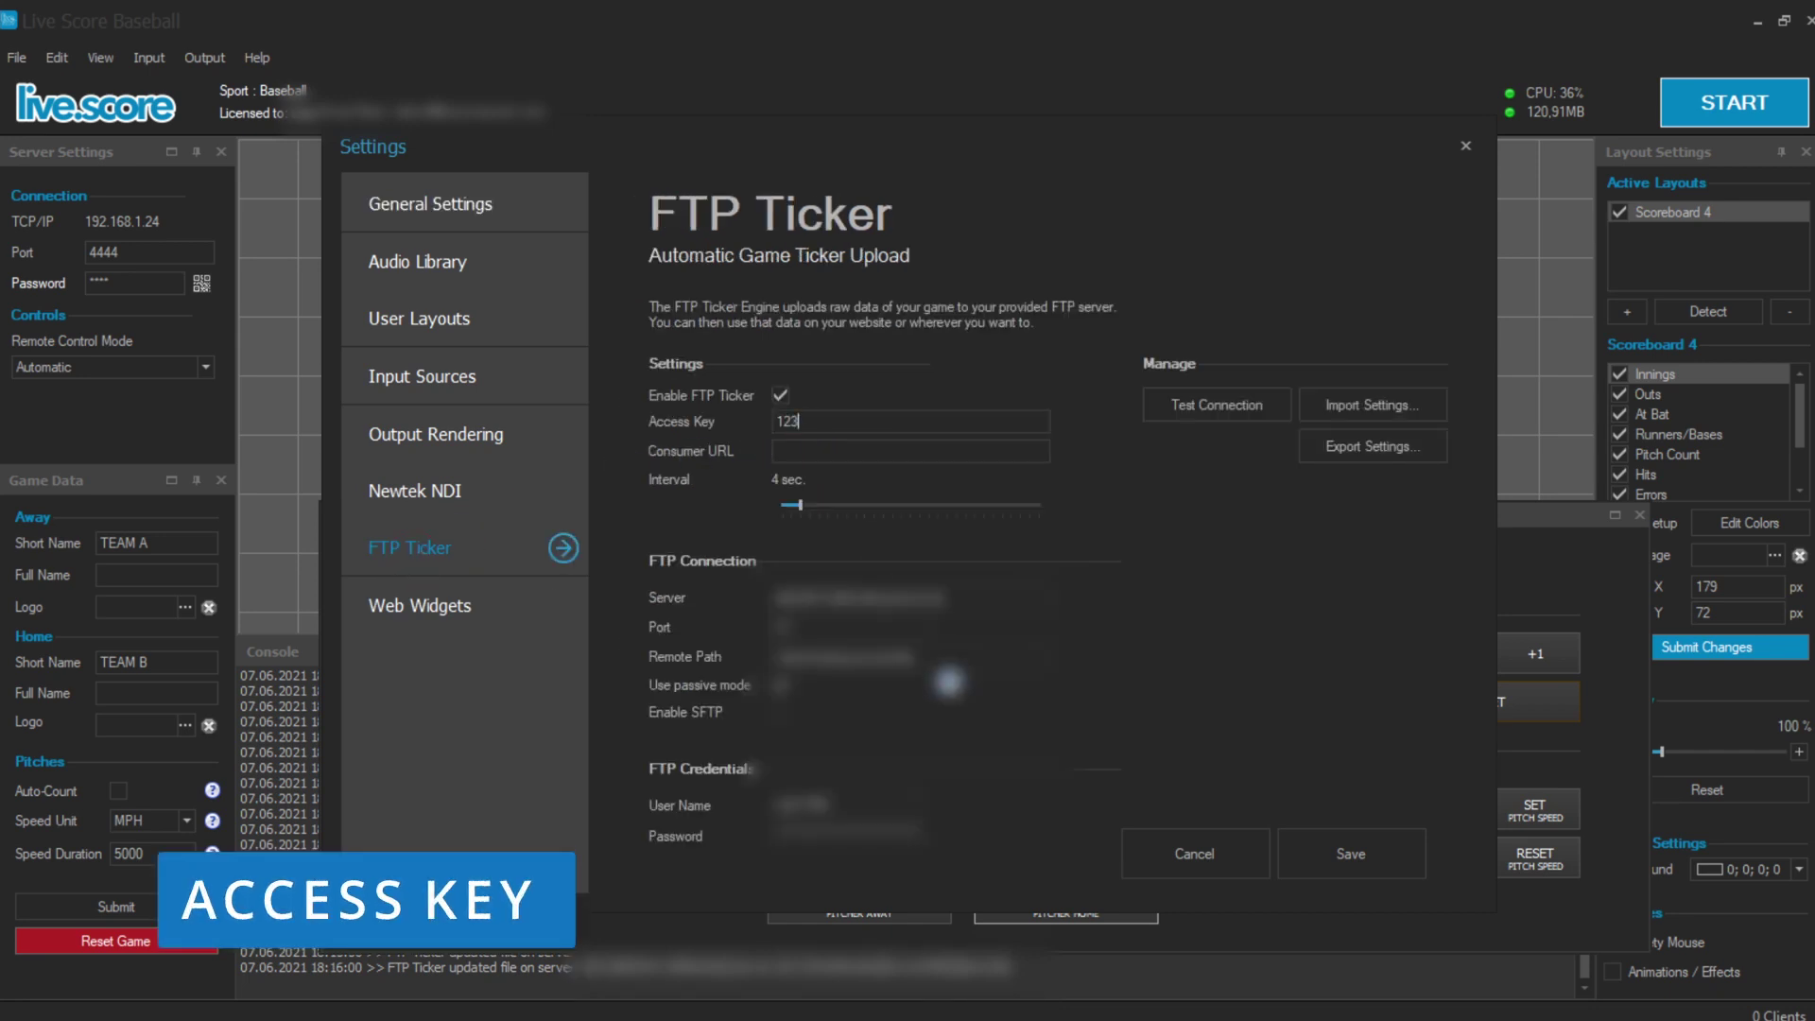
{"action": "left_click", "coordinate": [1308, 842]}
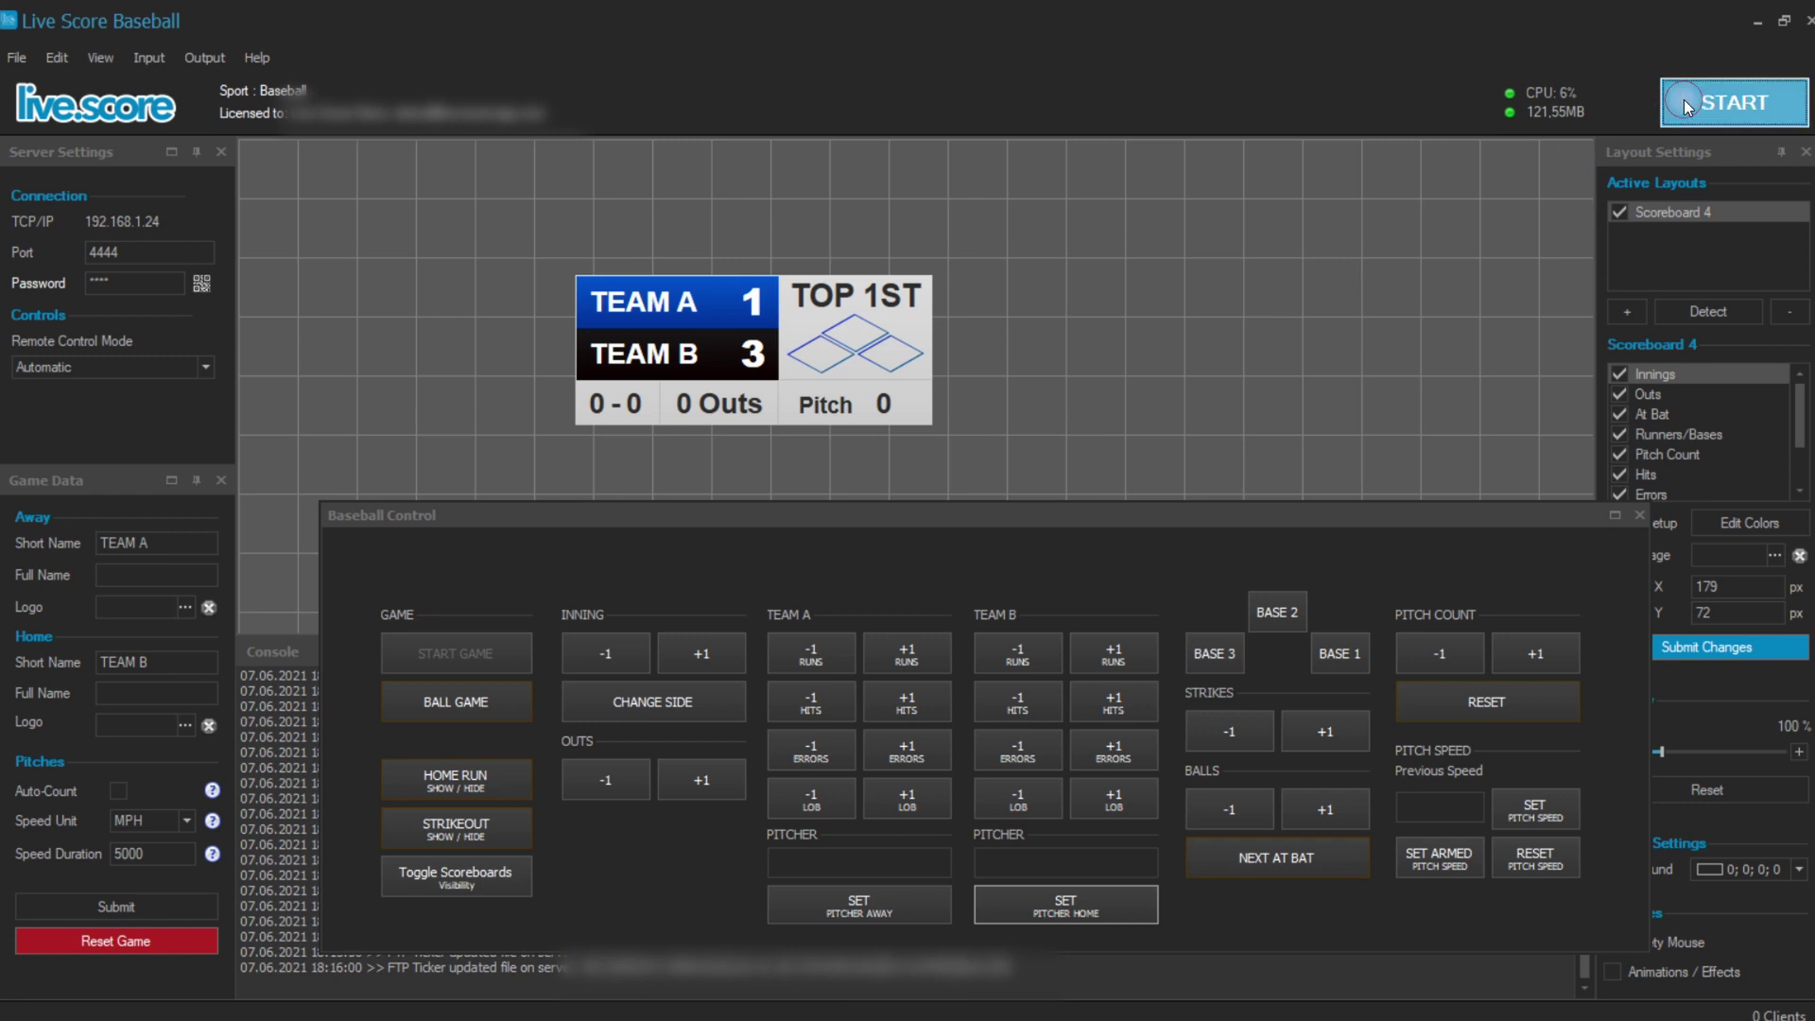
Step: Restart live output and give Team B one error and one run, bringing them to 4
{"action": "left_click", "coordinate": [1688, 106]}
{"action": "left_click", "coordinate": [1111, 762]}
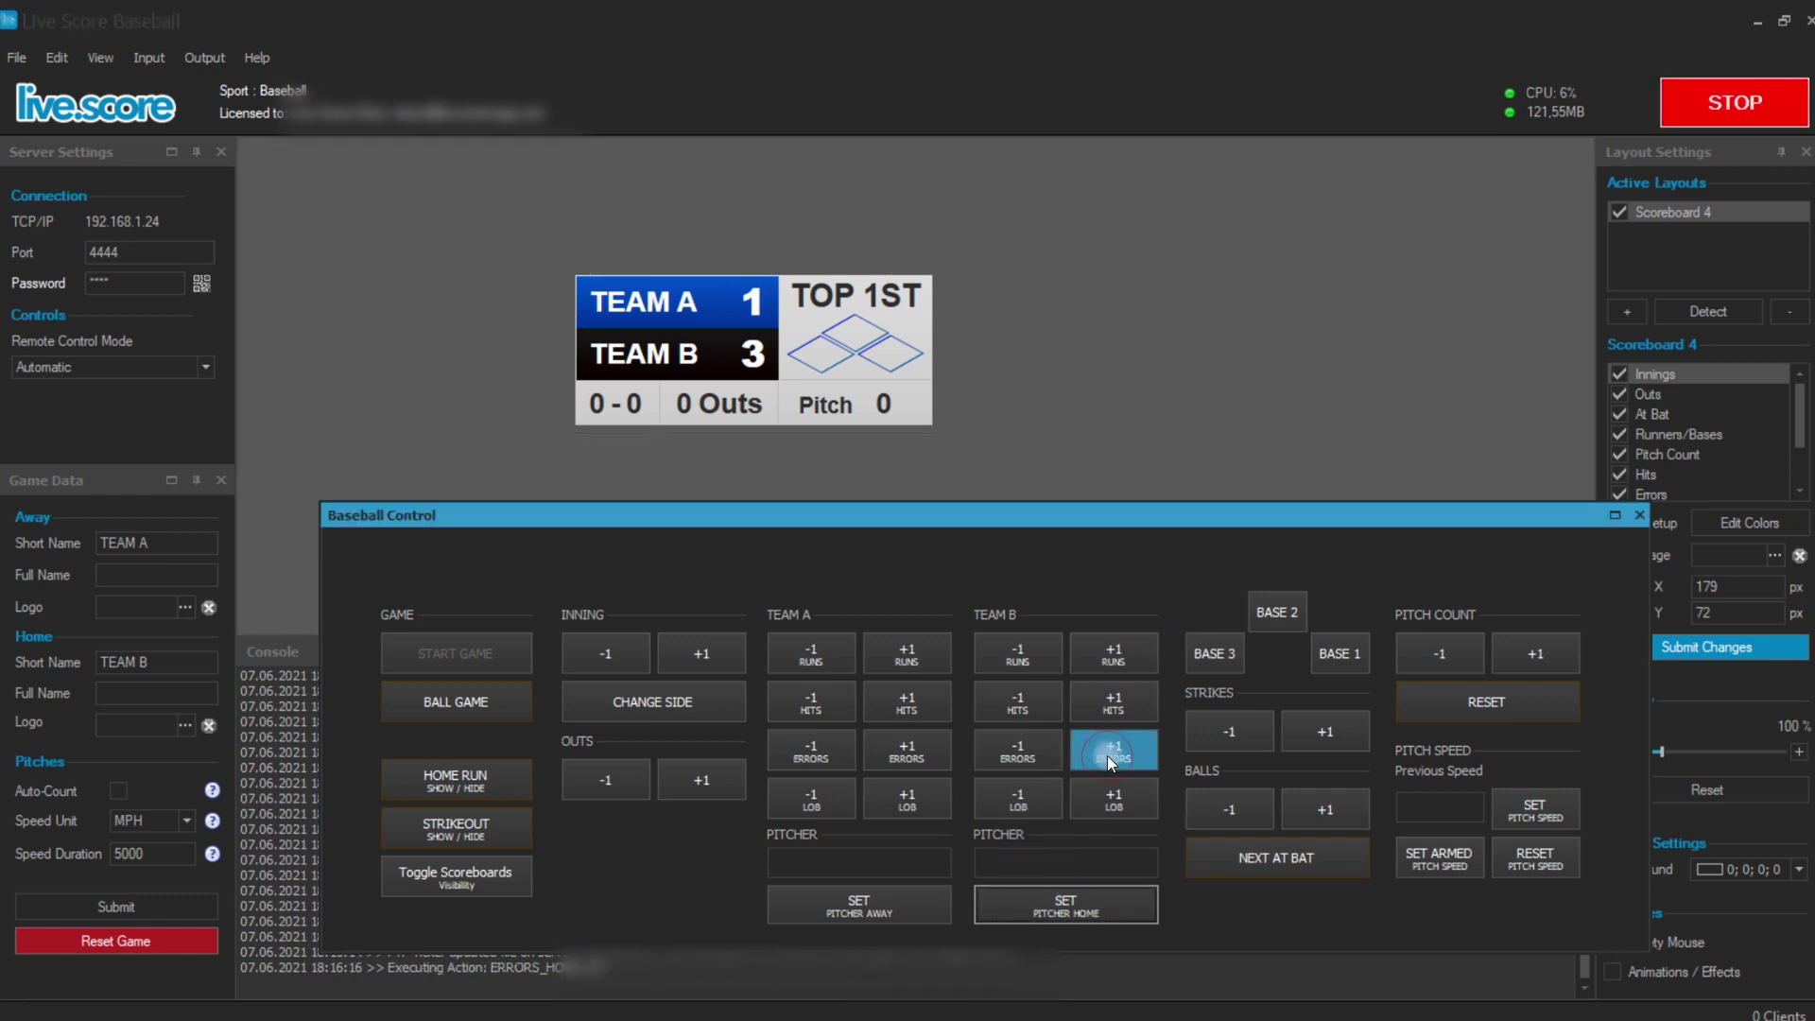
{"action": "left_click", "coordinate": [1116, 649]}
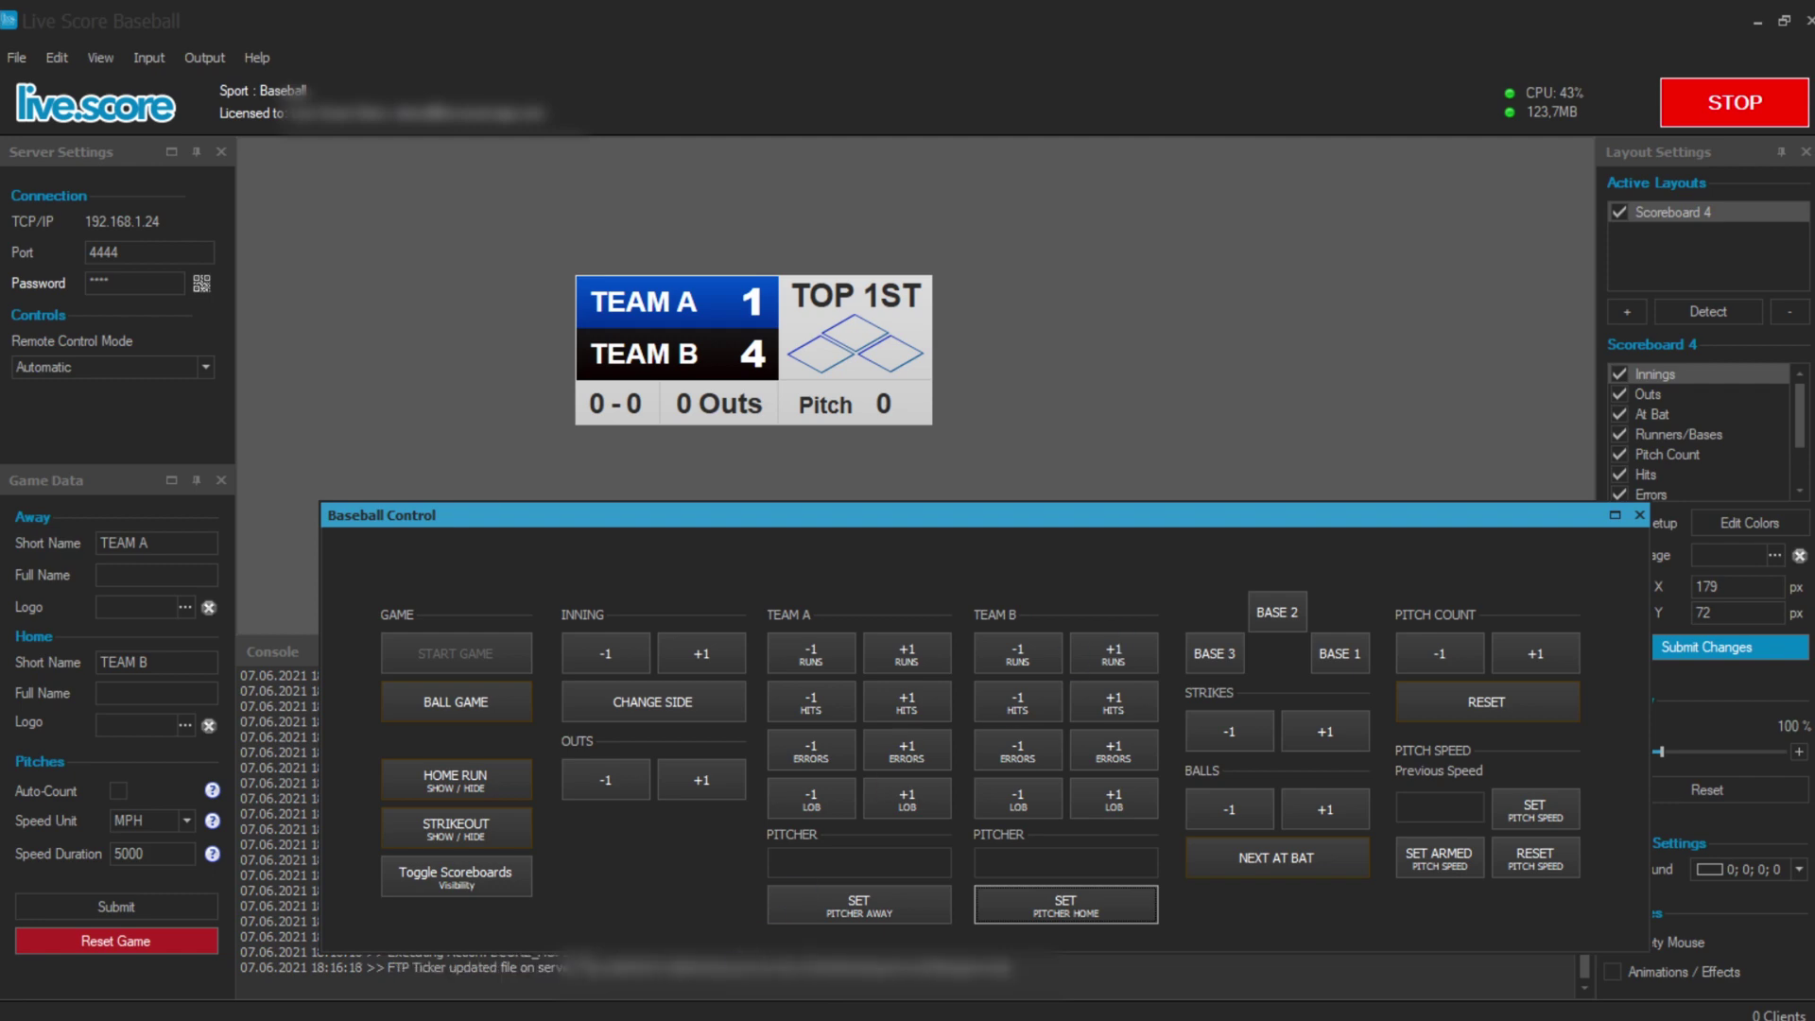
{"action": "key", "text": "alt+Tab"}
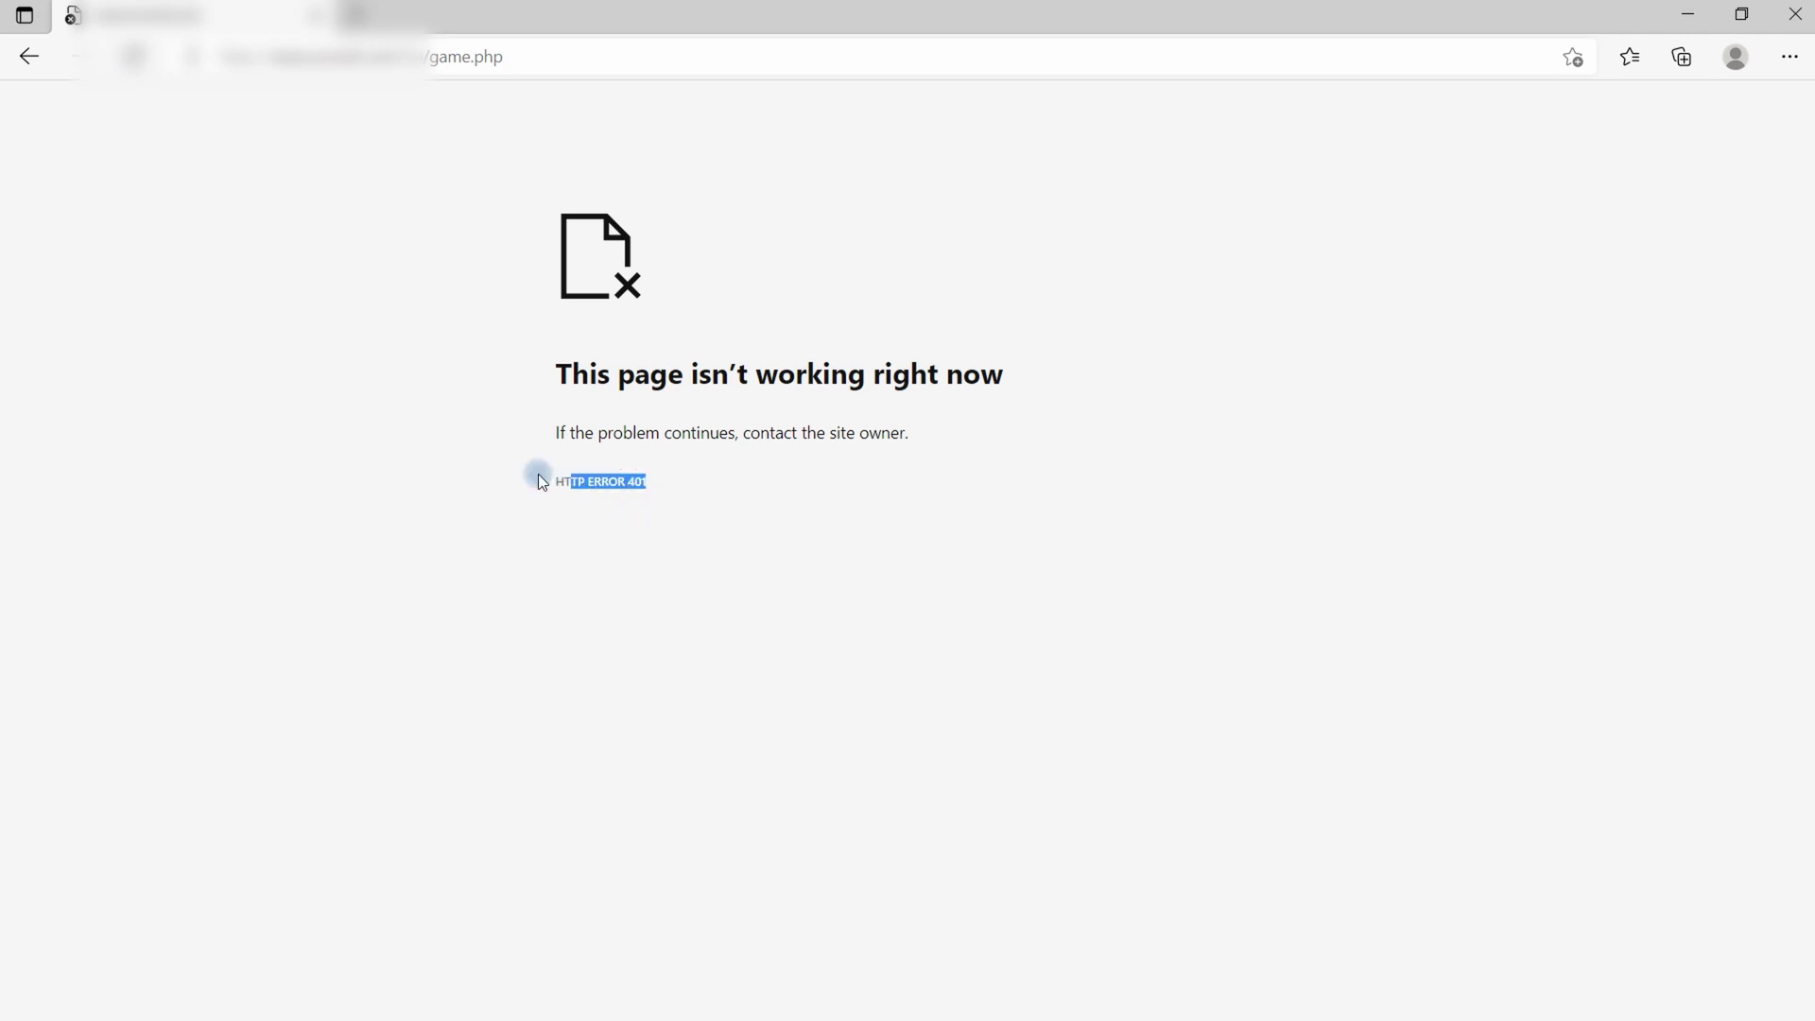
Step: Highlight the HTTP ERROR 401 message and select the game.php address for editing
{"action": "left_click_drag", "start_coordinate": [538, 474], "coordinate": [527, 475]}
{"action": "left_click", "coordinate": [588, 55]}
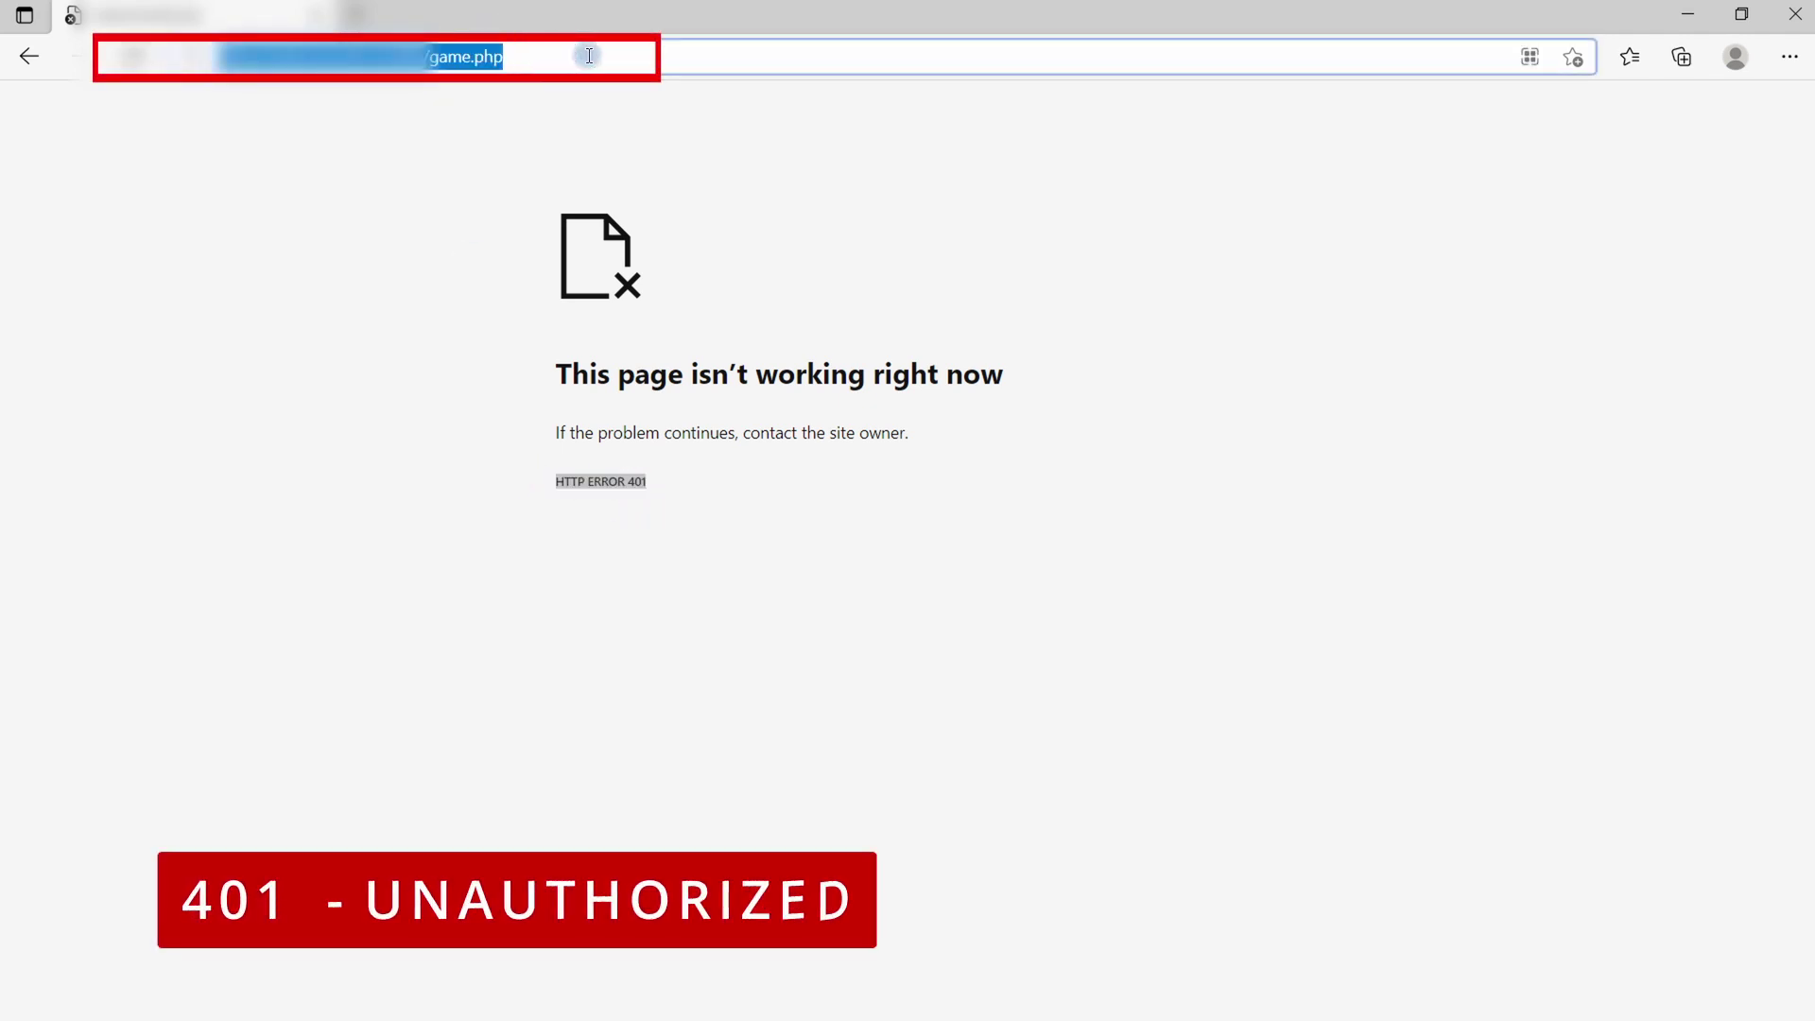
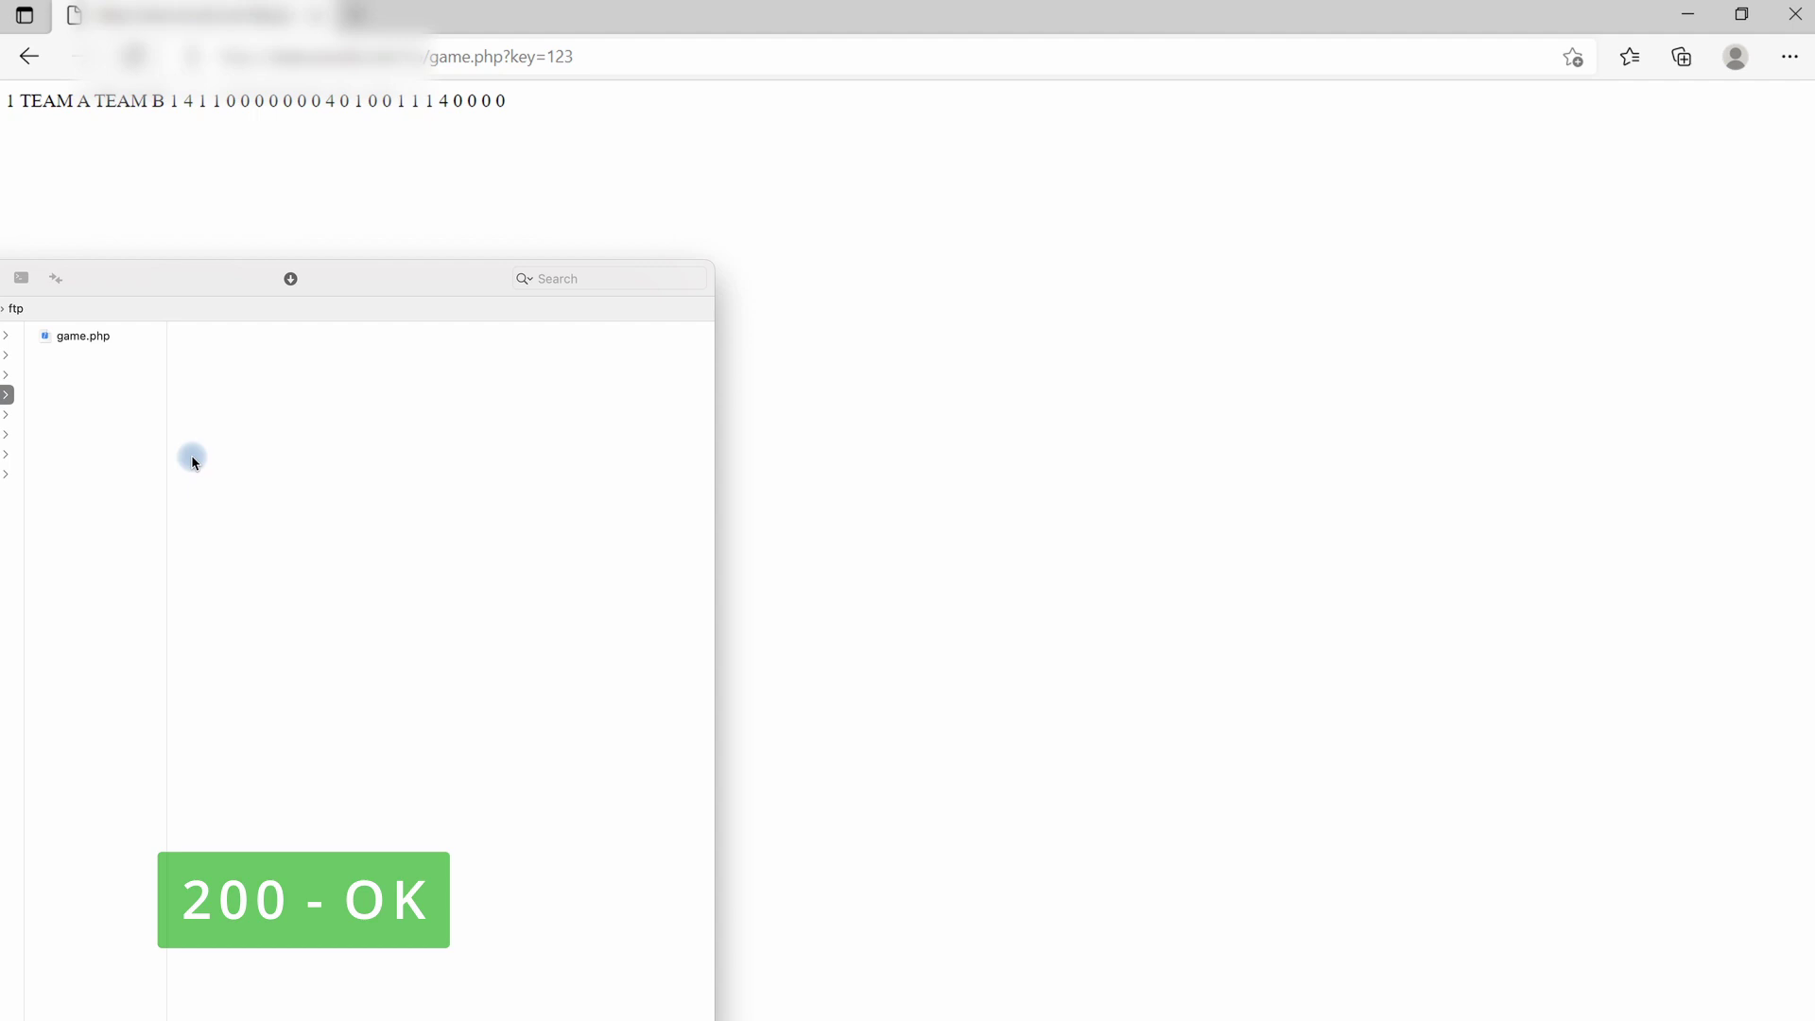
Step: Select game.php in the Finder ftp folder
{"action": "left_click", "coordinate": [90, 340]}
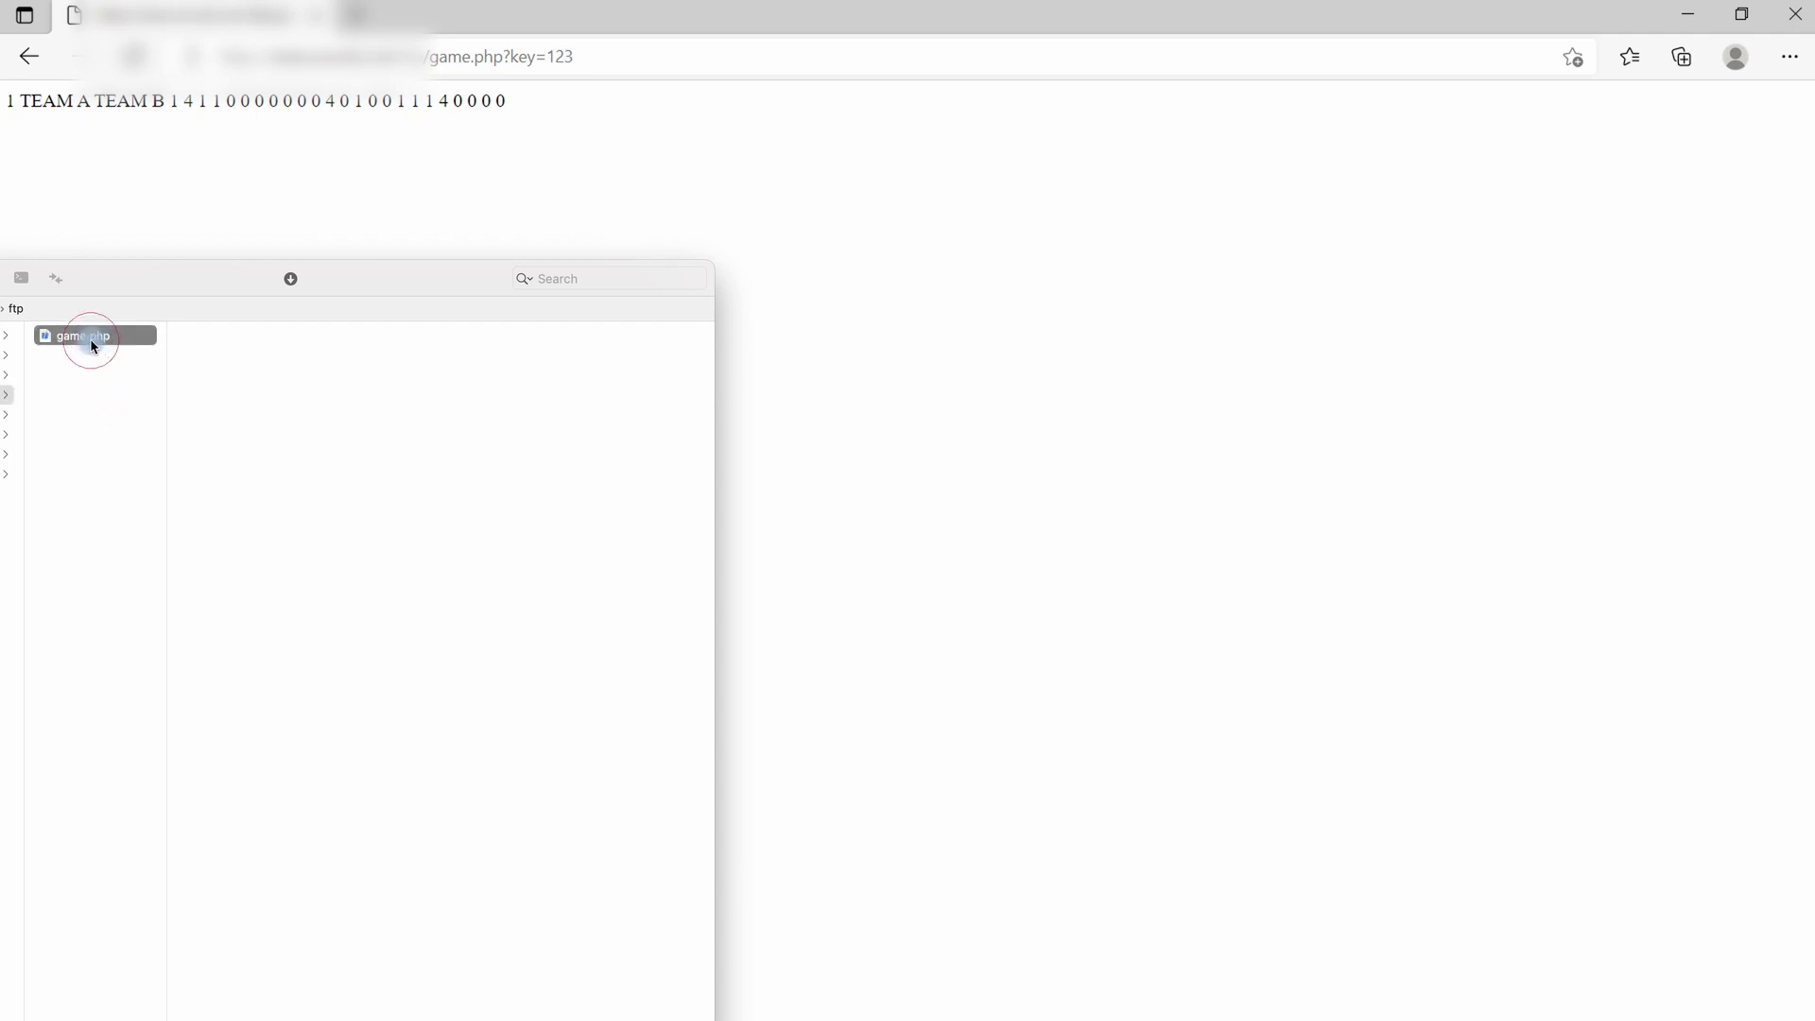
Step: Quick Look game.php to review its PHP key check and XML scores, then return to Edge
{"action": "key", "text": "space"}
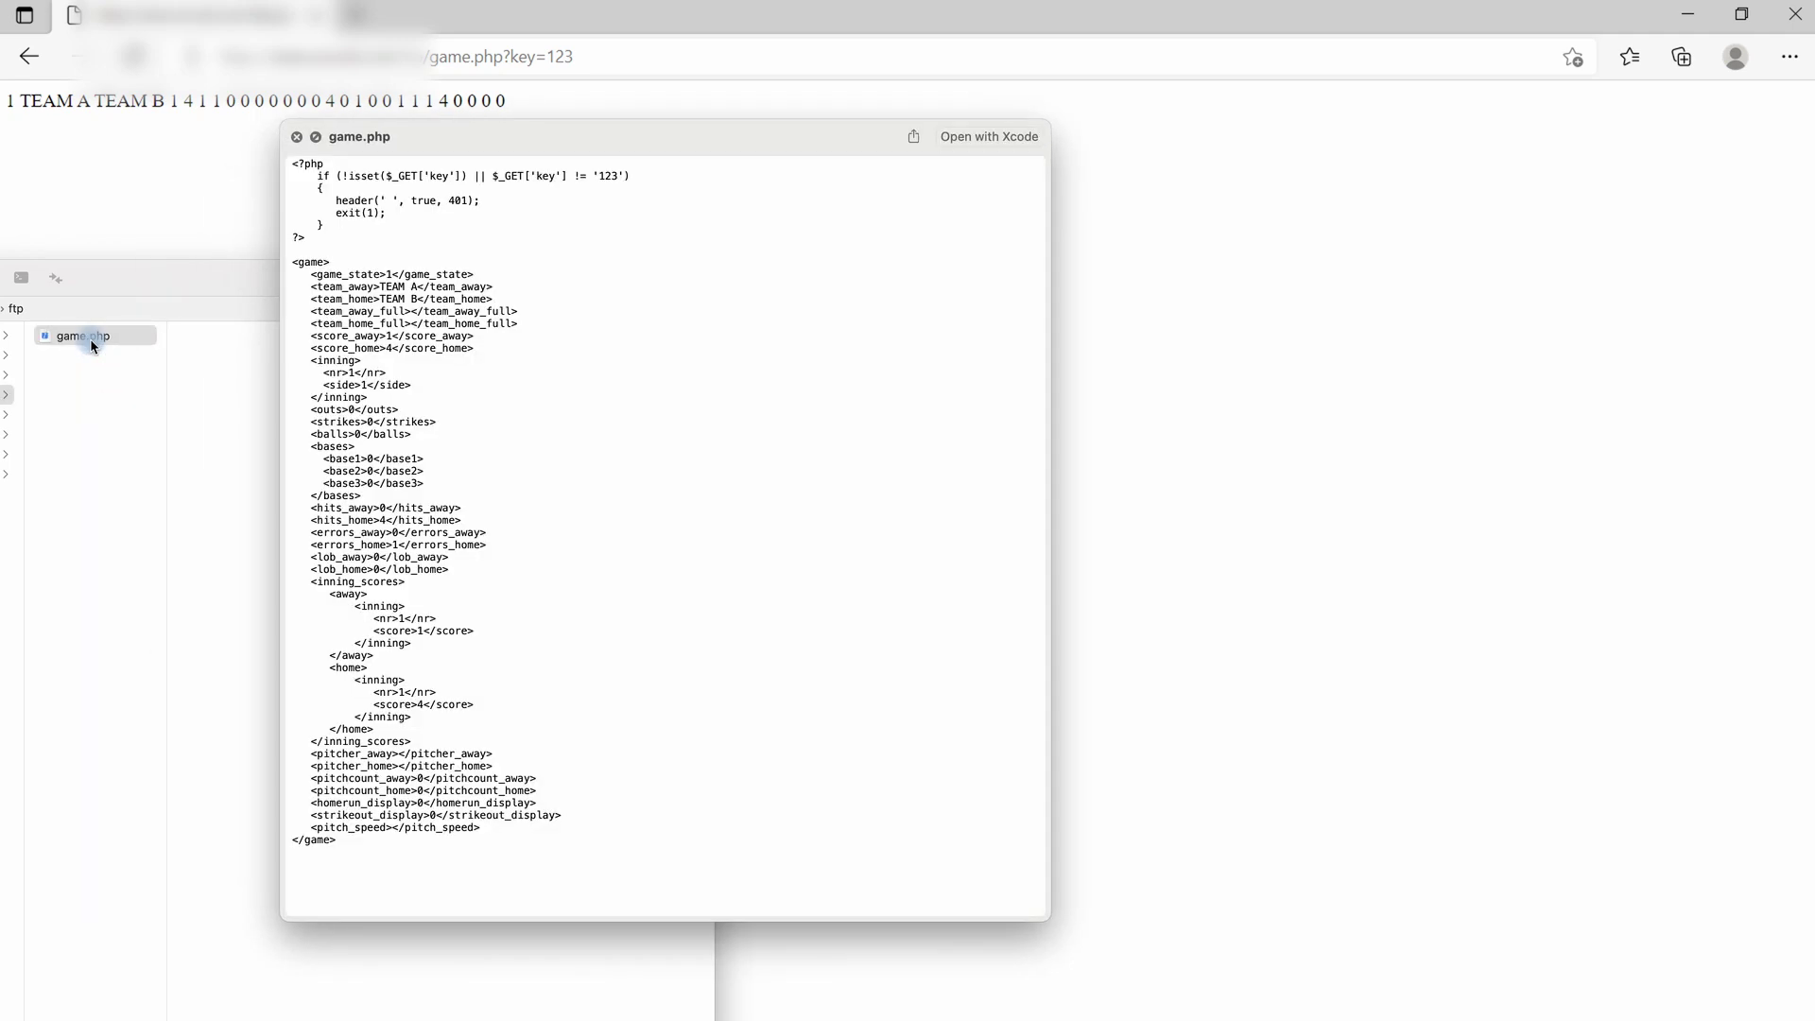
{"action": "left_click", "coordinate": [323, 290]}
{"action": "left_click", "coordinate": [281, 312]}
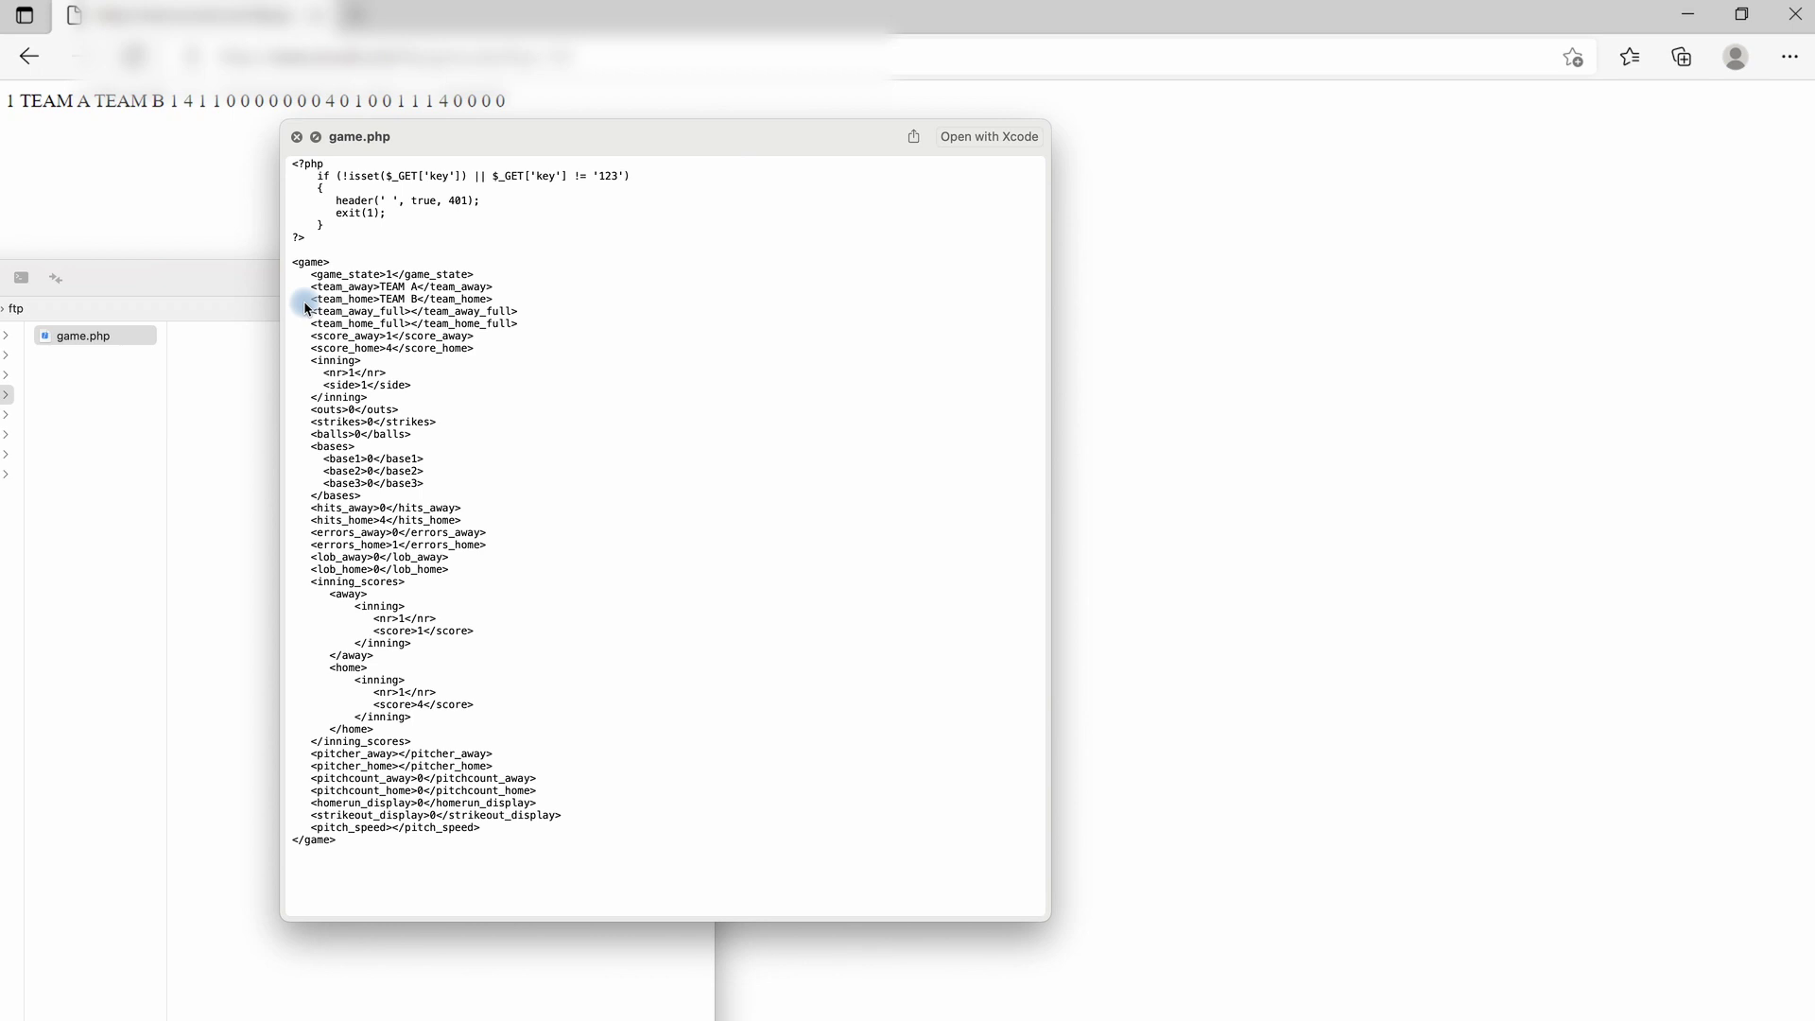
{"action": "key", "text": "space"}
{"action": "left_click", "coordinate": [830, 761]}
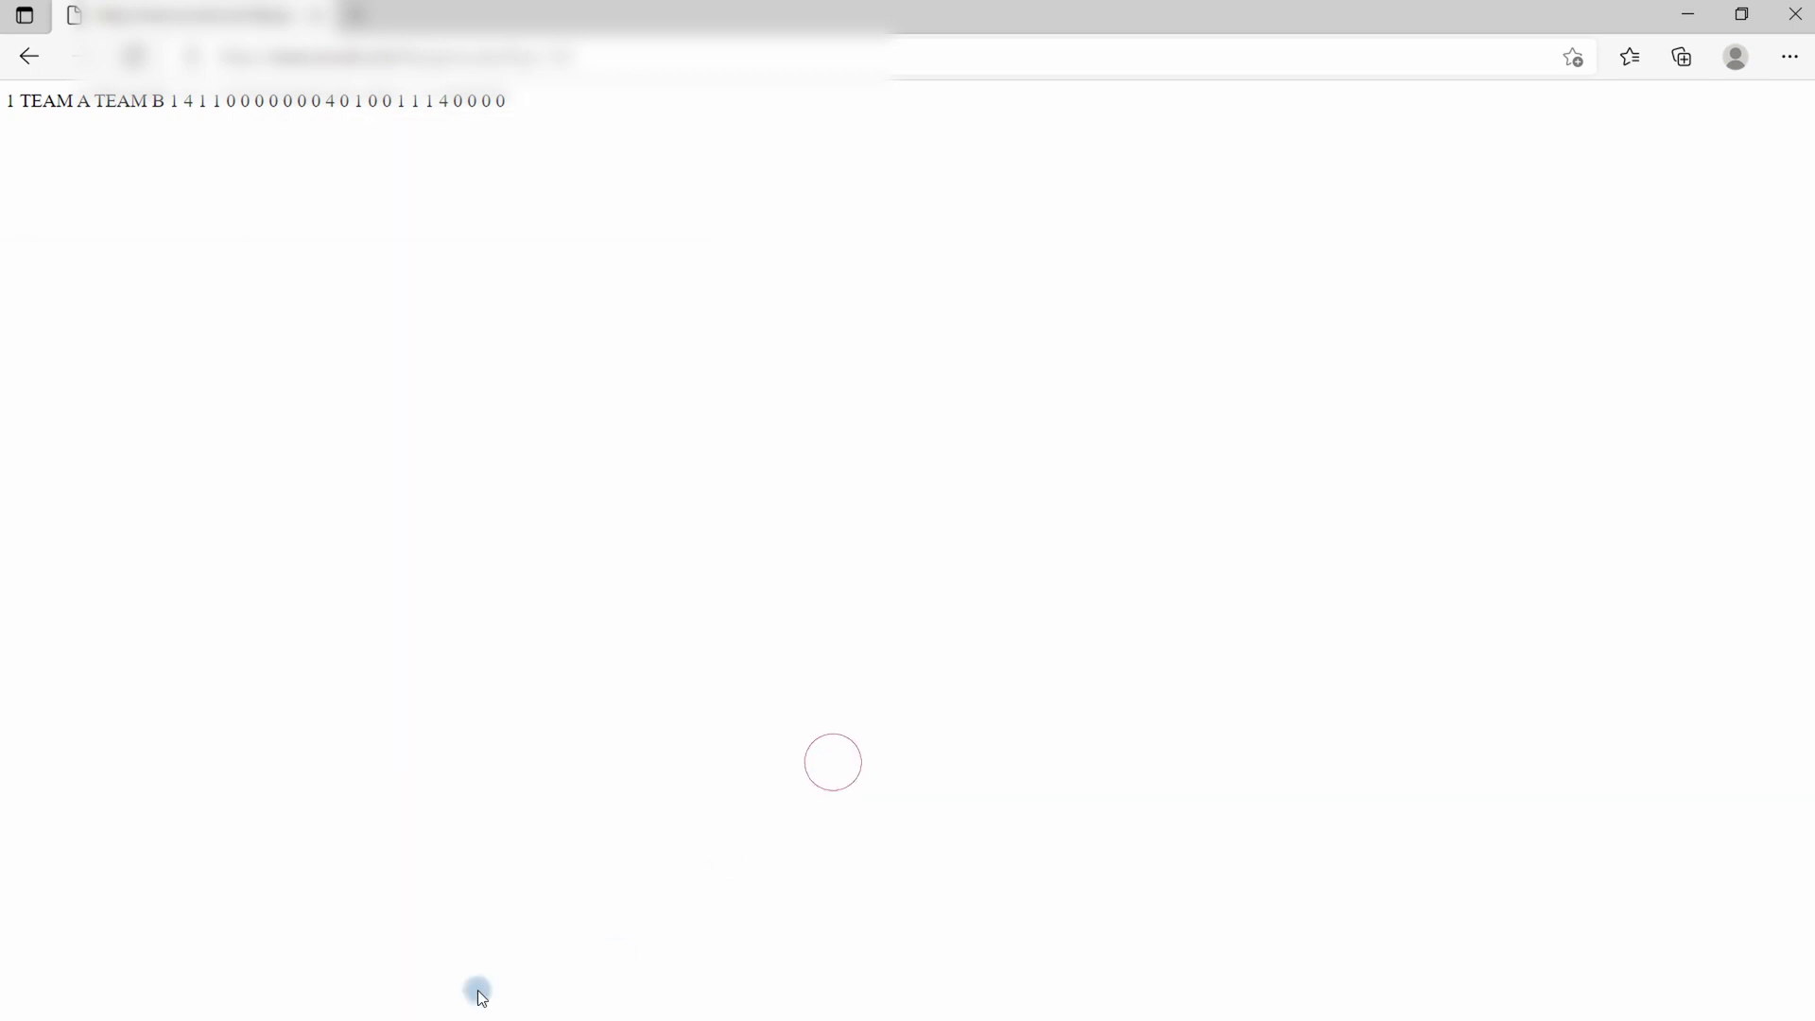